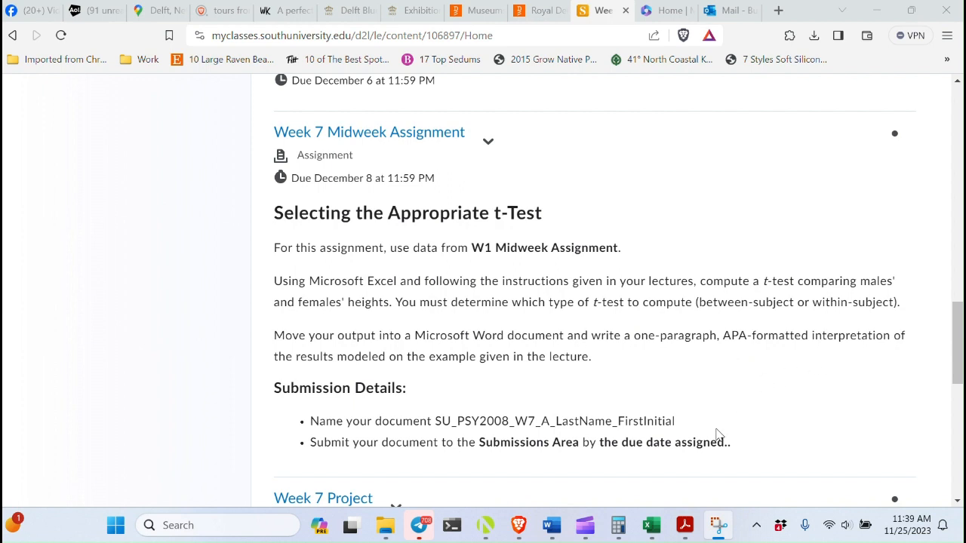
Step: Switch to the Week 1 Midweek Assignment workbook in Excel and place a copy of the "One sample t-test" sheet at the end
mouse_move(653, 532)
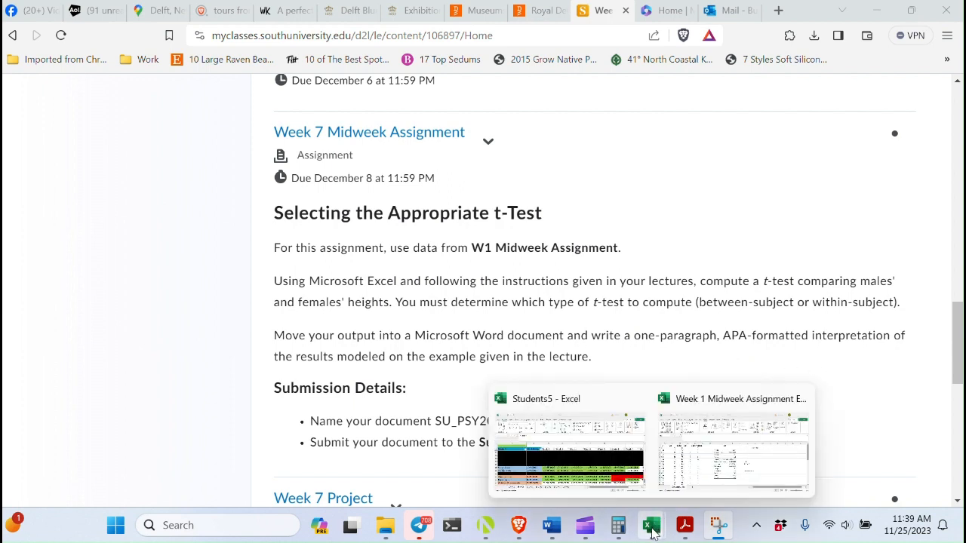
click(695, 470)
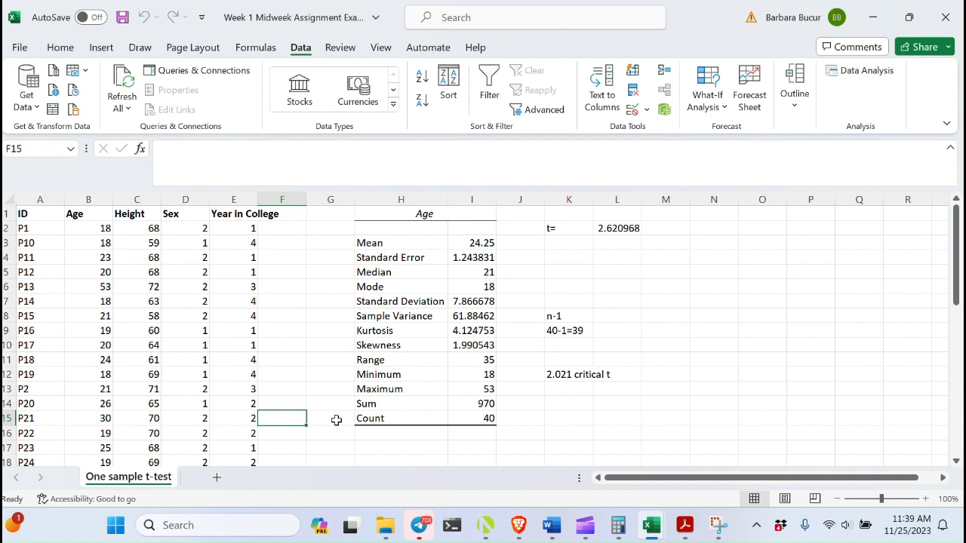
right_click(132, 484)
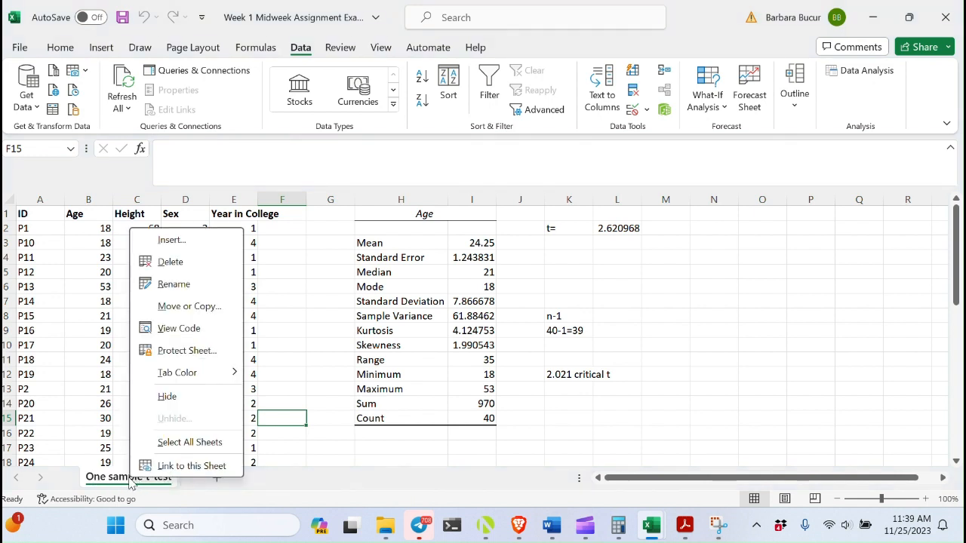
click(188, 306)
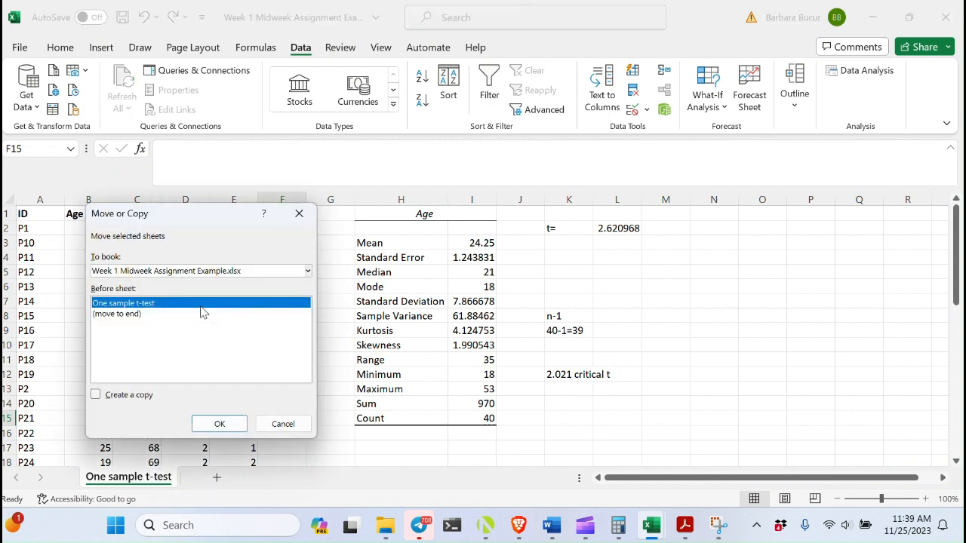
click(96, 396)
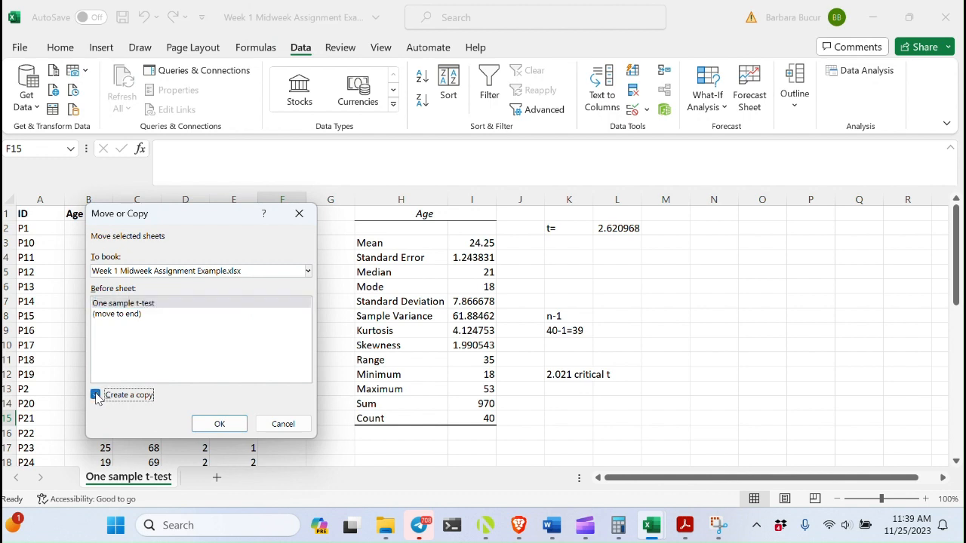
click(133, 315)
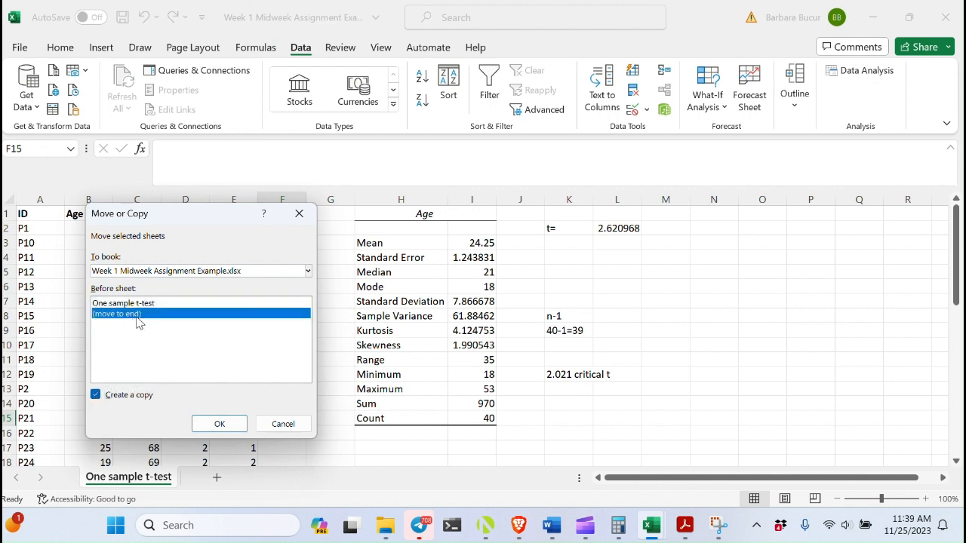
click(219, 425)
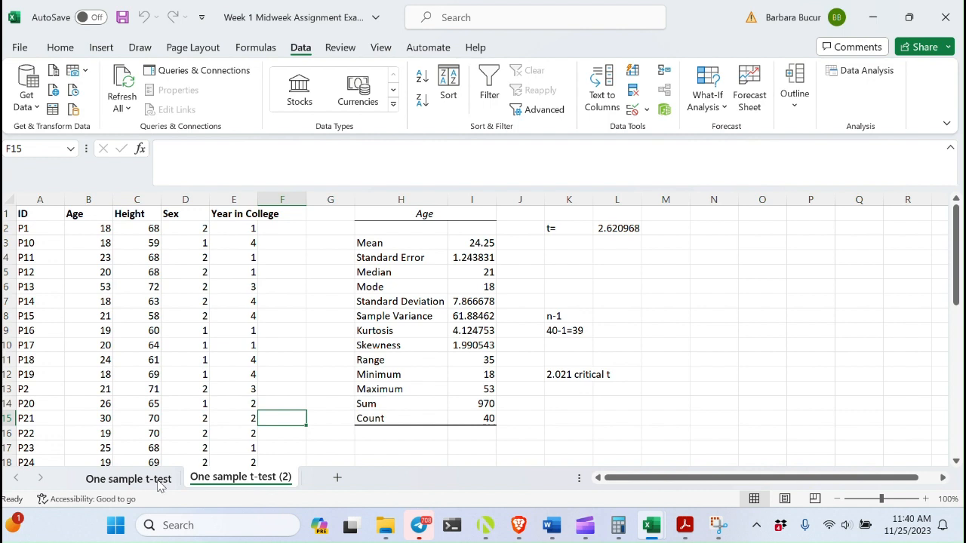
Step: Rename the copied sheet as "2-Sample t-test"
double_click(224, 478)
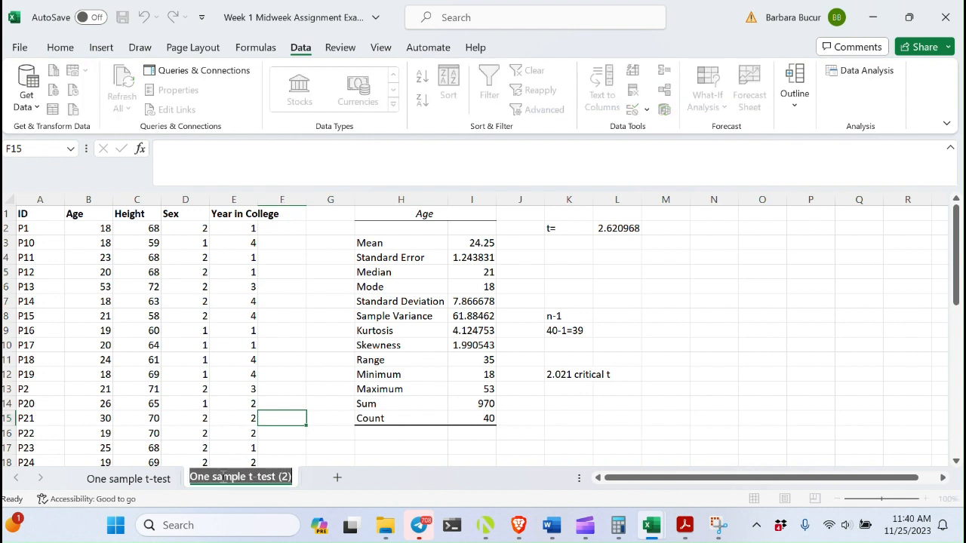
text(2-)
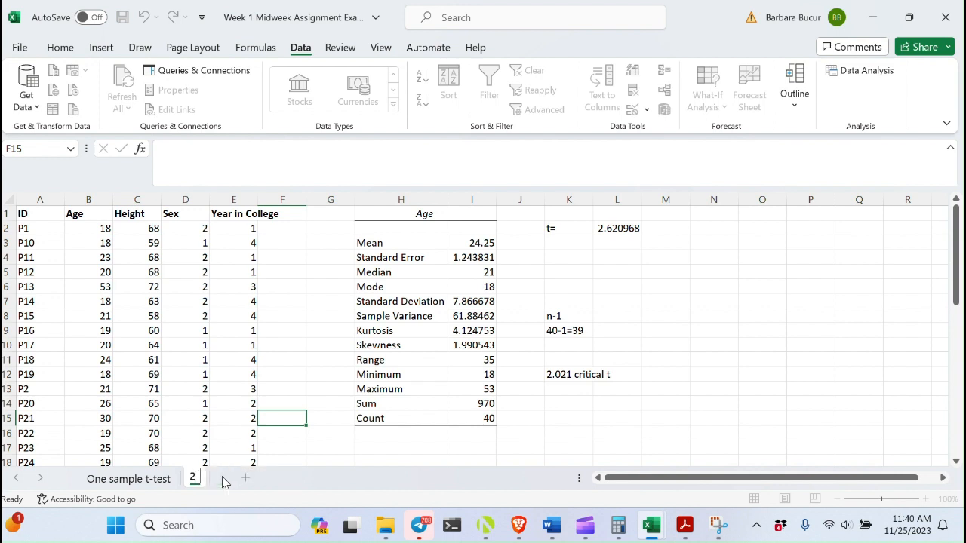
text(Sample)
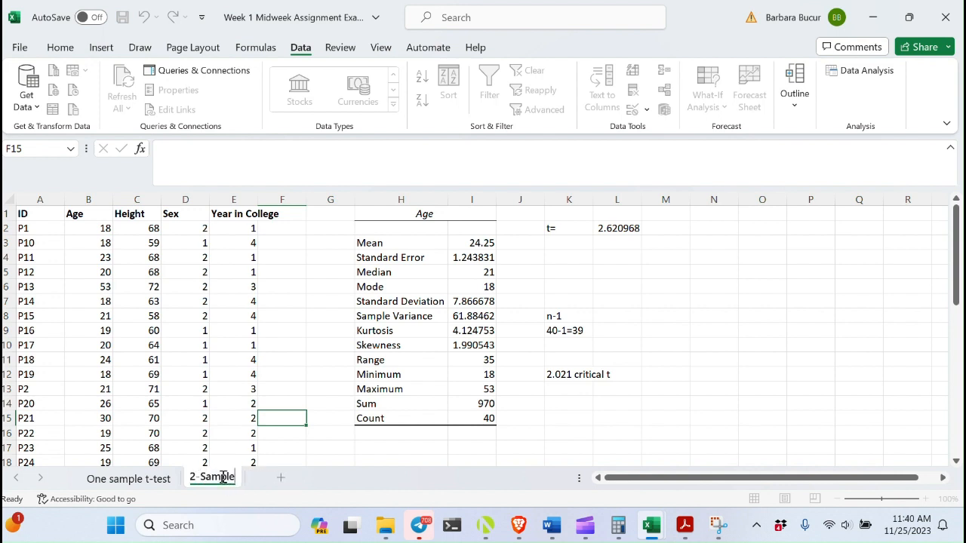
key(Return)
text(t-test)
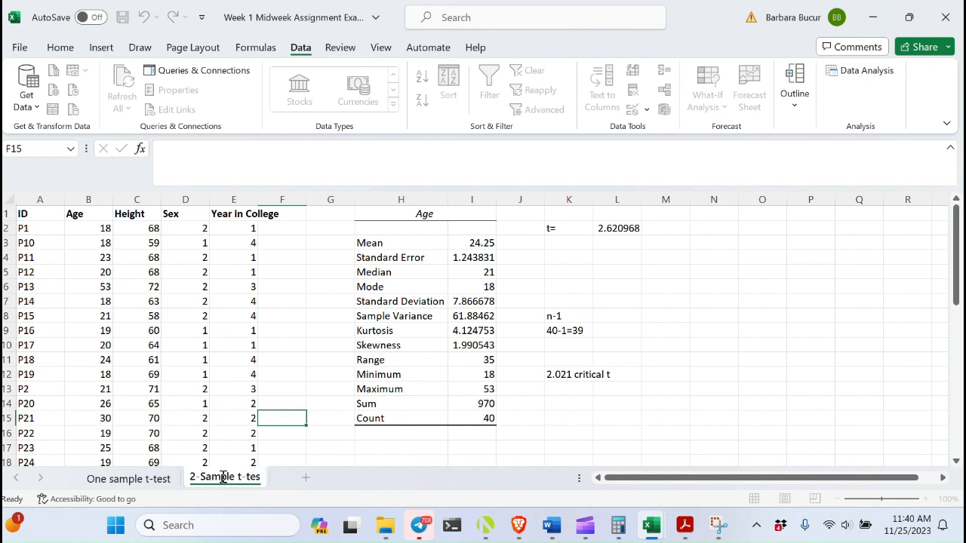
click(313, 449)
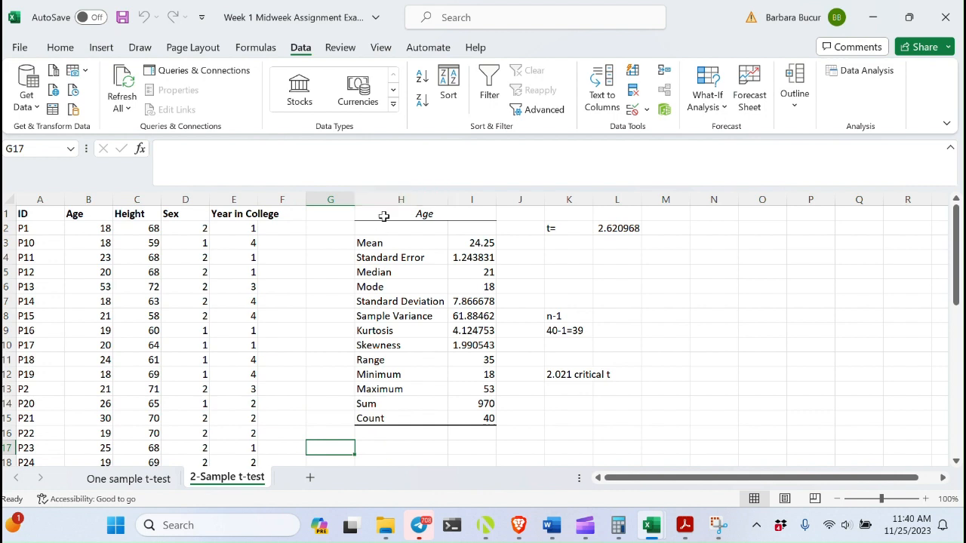
Step: Clear the old Age statistics and t-value notes from H1:L17 on the 2-Sample t-test sheet
click(384, 217)
key(shift+Right)
key(shift+Right)
key(shift+Right)
key(shift+Right)
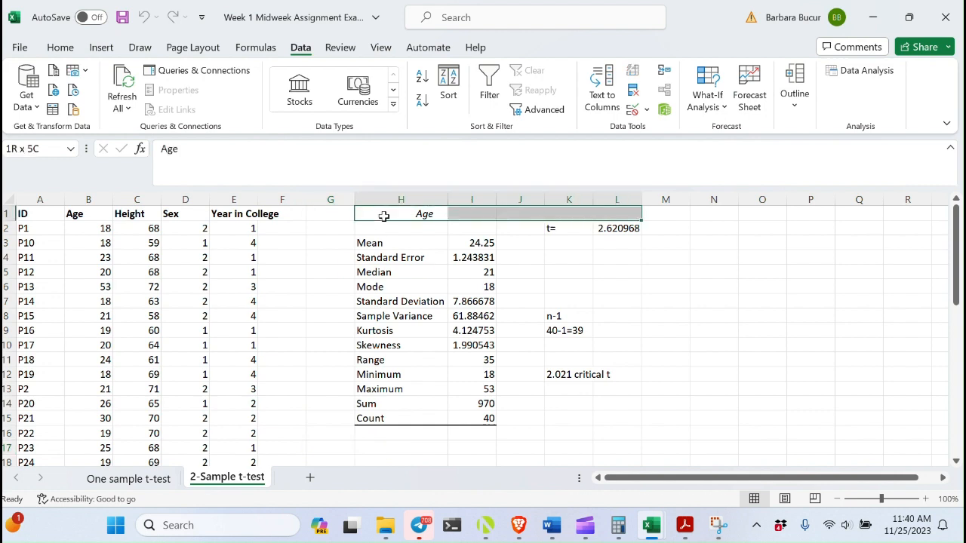
key(shift+Down)
key(shift+Down)
key(shift+Down)
key(shift+Down)
key(shift+Down)
key(shift+Down)
key(shift+Down)
key(shift+Down)
key(shift+Down)
key(shift+Down)
key(shift+Down)
key(shift+Down)
key(shift+Down)
key(shift+Down)
key(shift+Down)
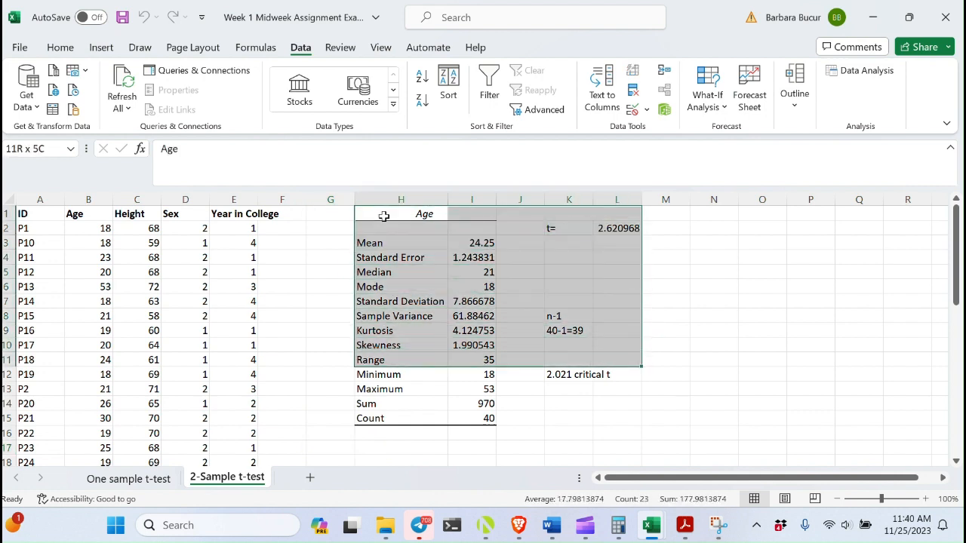
key(shift+Down)
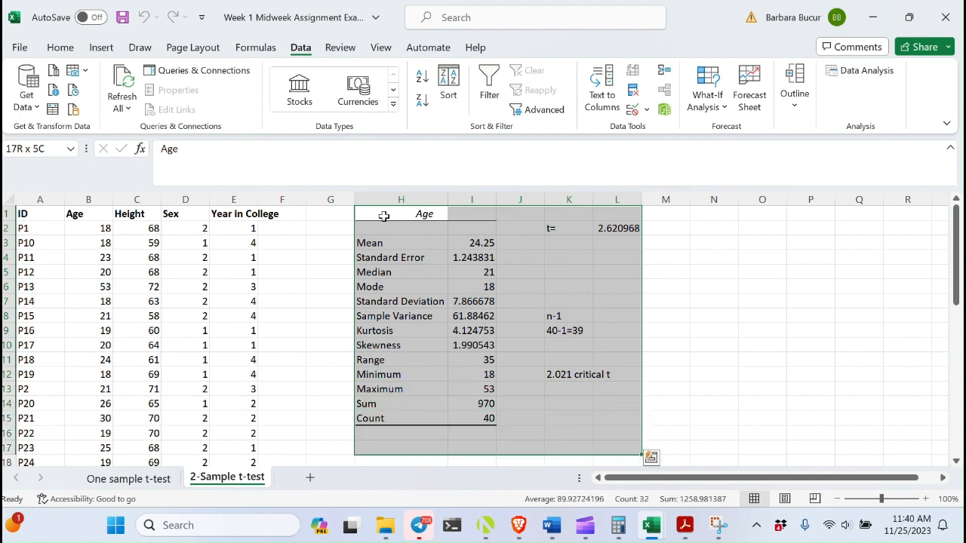
key(Delete)
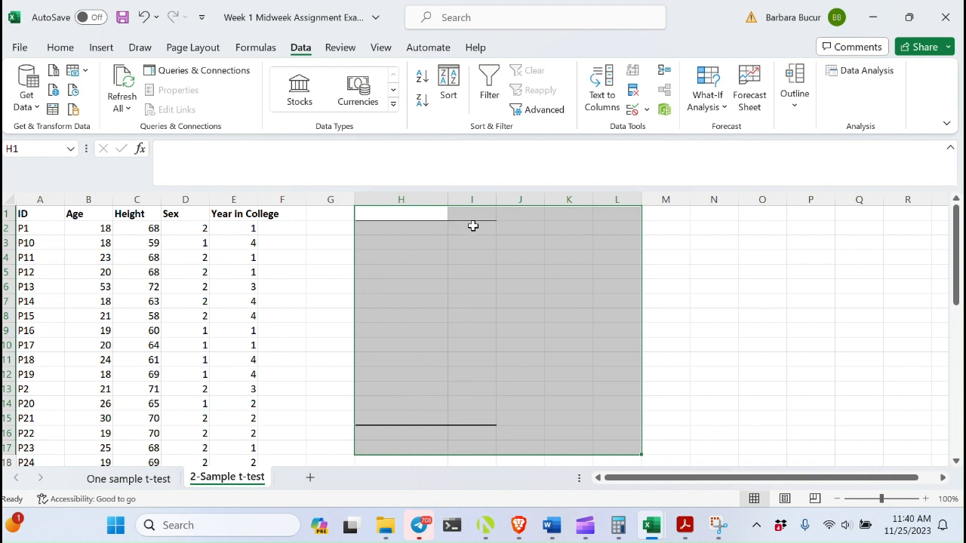
Step: Remove all leftover borders from the emptied range H1:L17
click(60, 48)
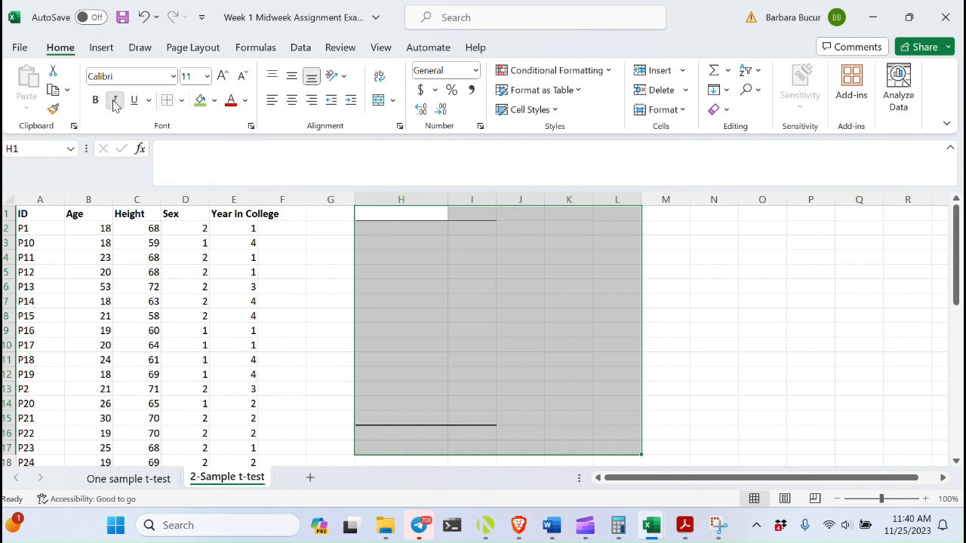
click(181, 101)
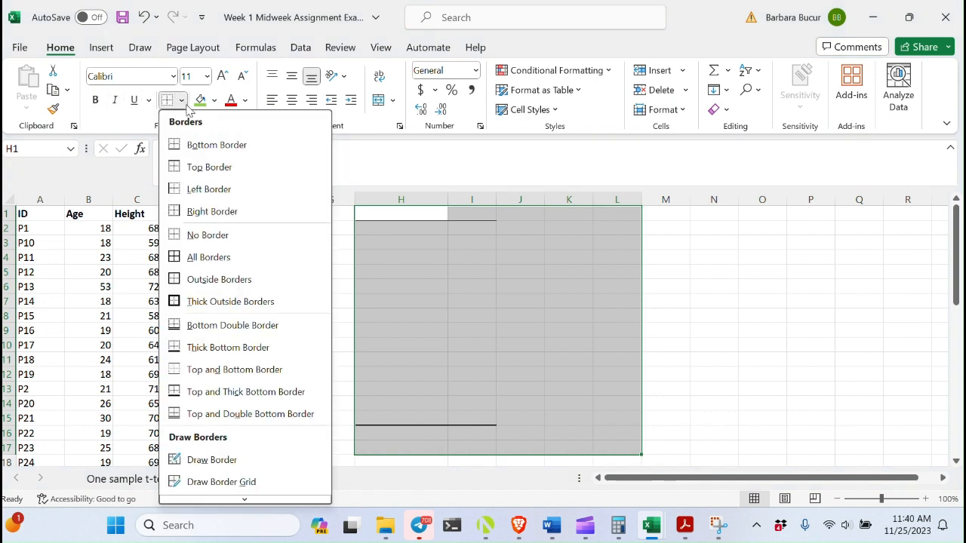
click(198, 237)
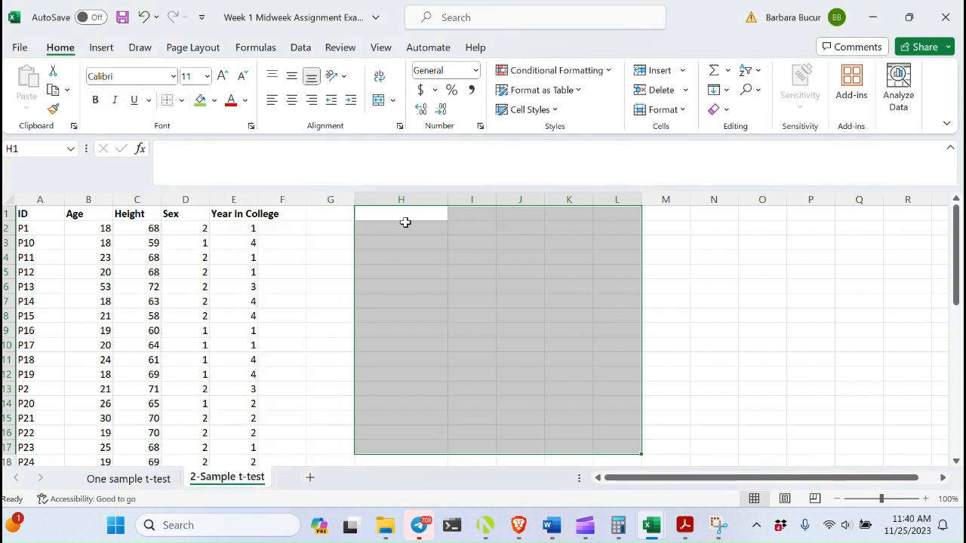
click(439, 330)
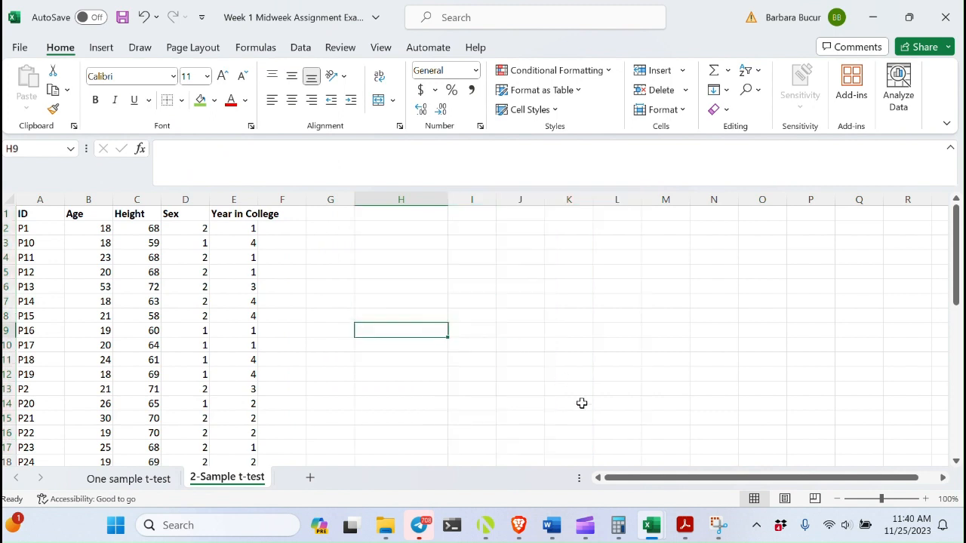
Step: Switch to the Week 7 independent-samples PDF in Acrobat and review the data preparation steps and the Male/Female two-column example
mouse_move(685, 525)
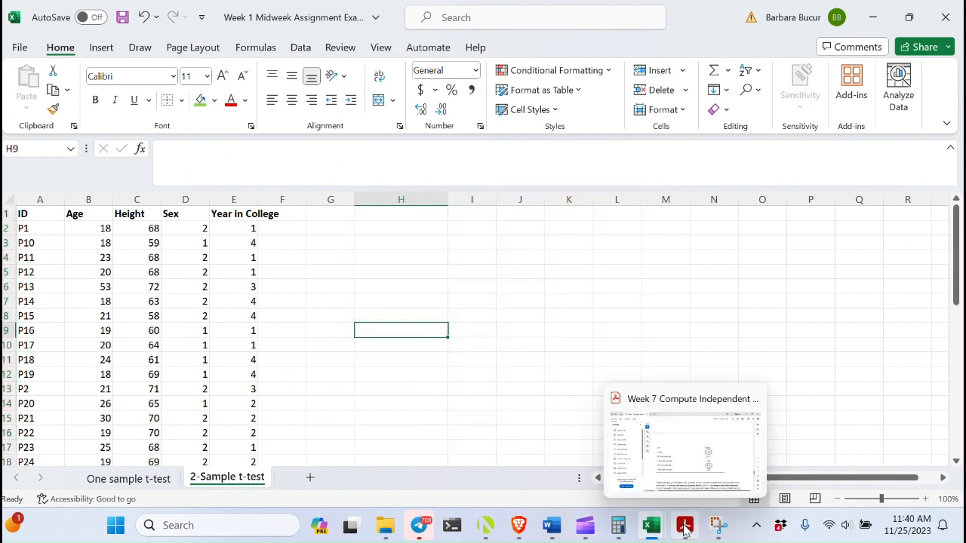
click(703, 453)
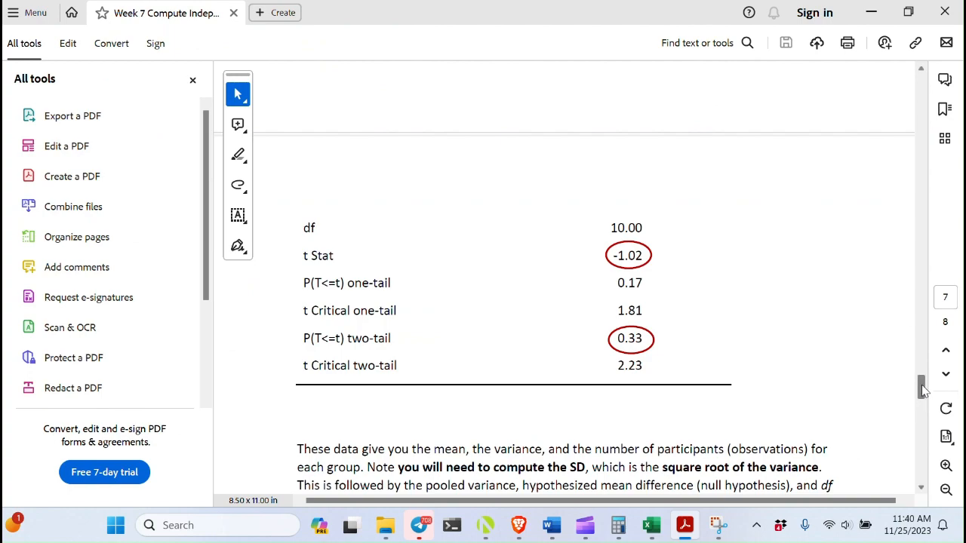
drag(922, 389, 931, 82)
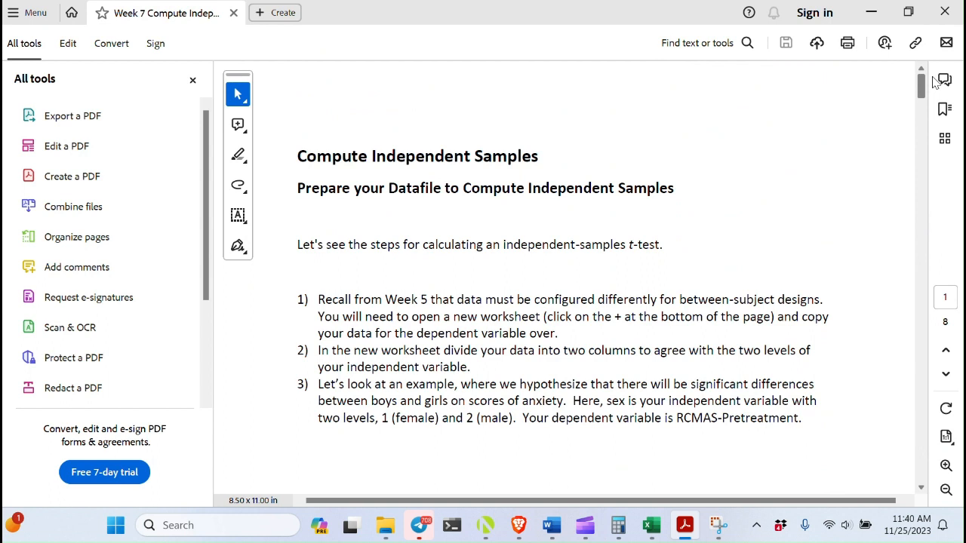
drag(933, 82, 920, 240)
mouse_move(921, 241)
mouse_down()
mouse_move(921, 210)
mouse_move(924, 245)
mouse_up()
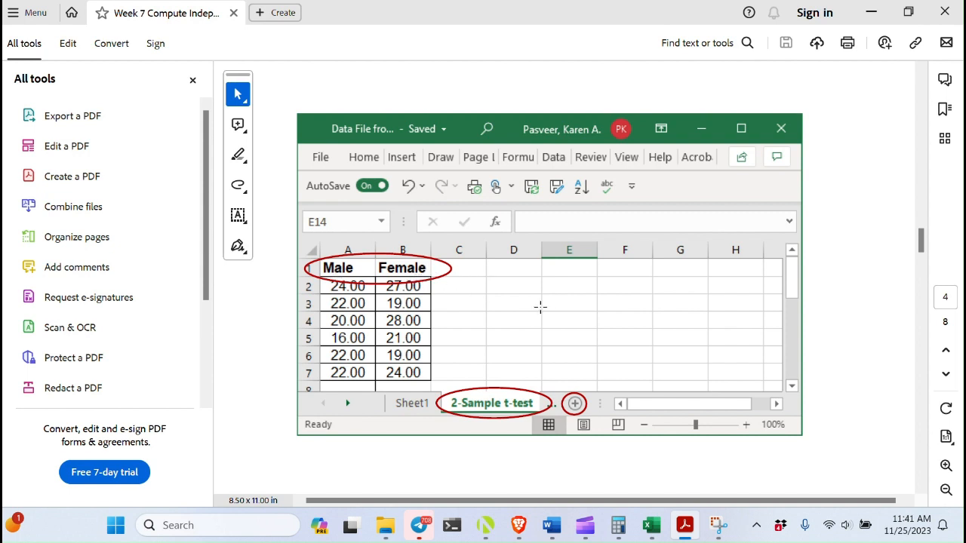
Step: Switch back to the Week 1 Midweek Assignment workbook in Excel and select the student data with its headers, range A1:E41
mouse_move(652, 527)
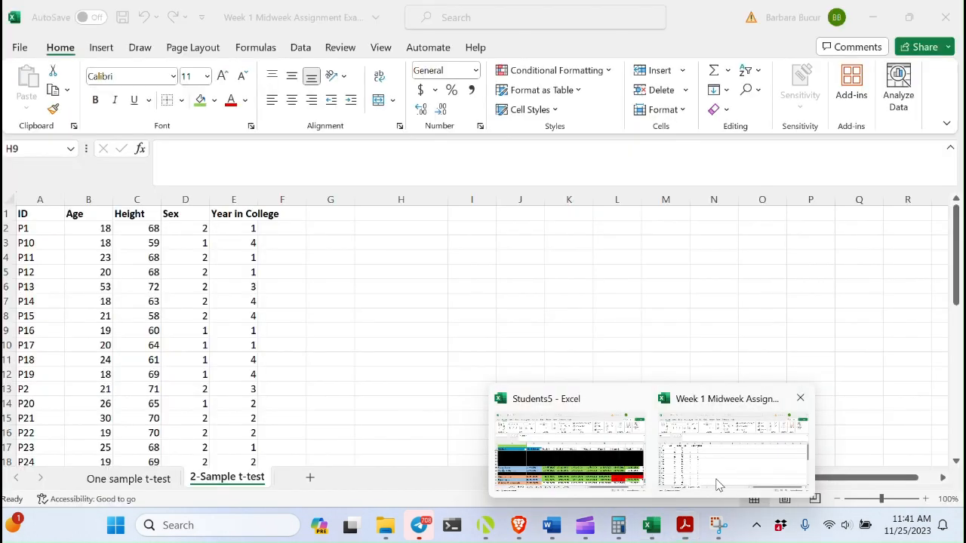
click(718, 485)
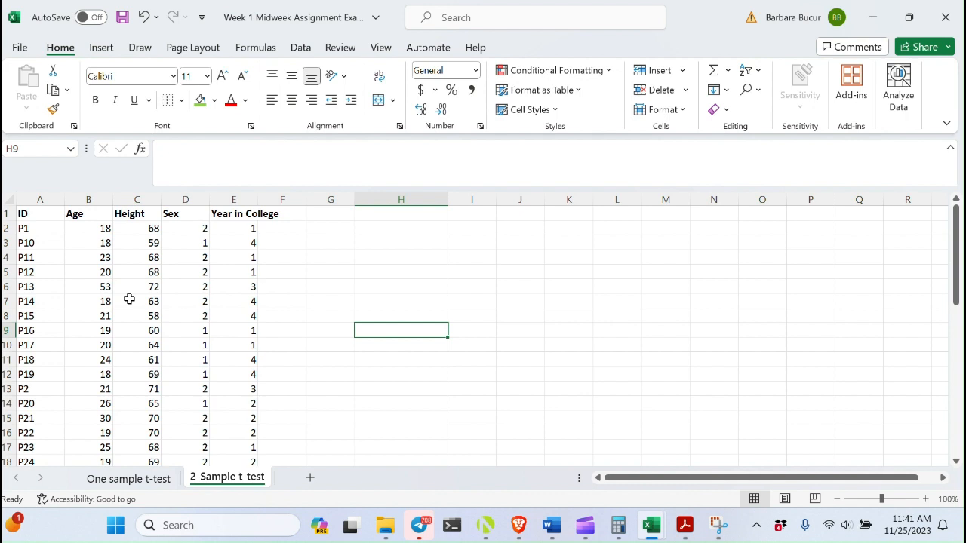
click(23, 214)
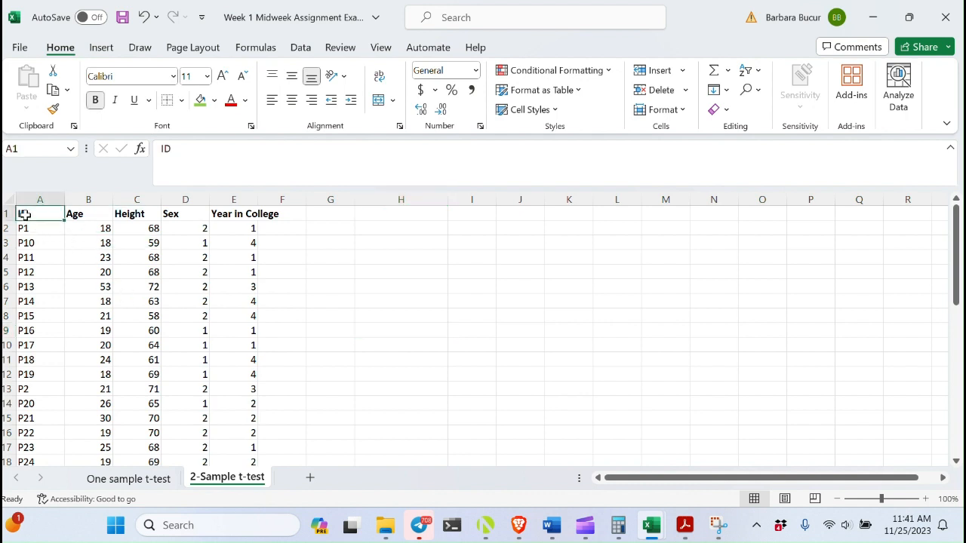
key(shift+Right)
key(shift+Right)
key(shift+Right)
key(shift+Right)
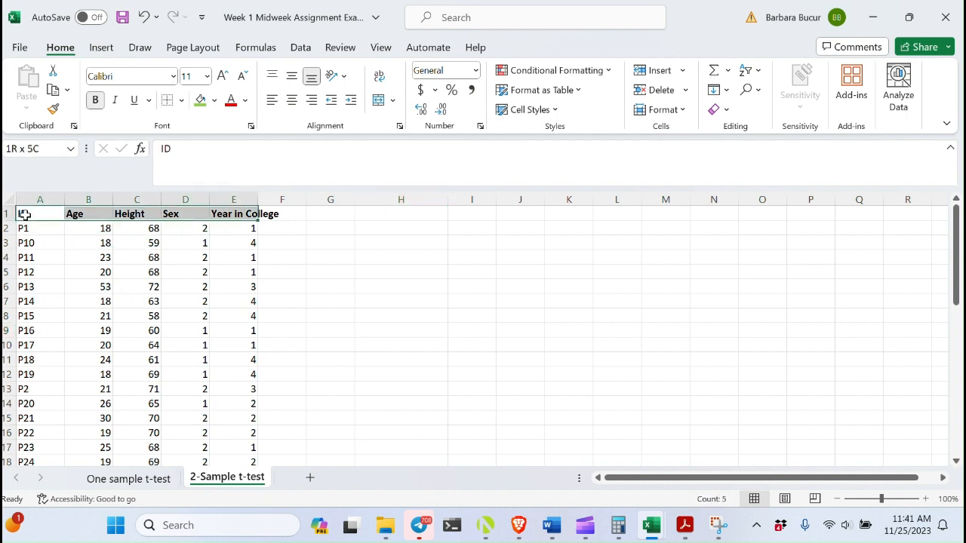
key(shift+Down)
key(shift+Down)
key(shift+Down)
key(shift+Down)
key(shift+Down)
key(shift+Down)
key(shift+Down)
key(shift+Down)
key(shift+Down)
key(shift+Down)
key(shift+Down)
key(shift+Down)
key(shift+Down)
key(shift+Down)
key(shift+Down)
key(shift+Down)
key(shift+Down)
key(shift+Down)
key(shift+Down)
key(shift+Down)
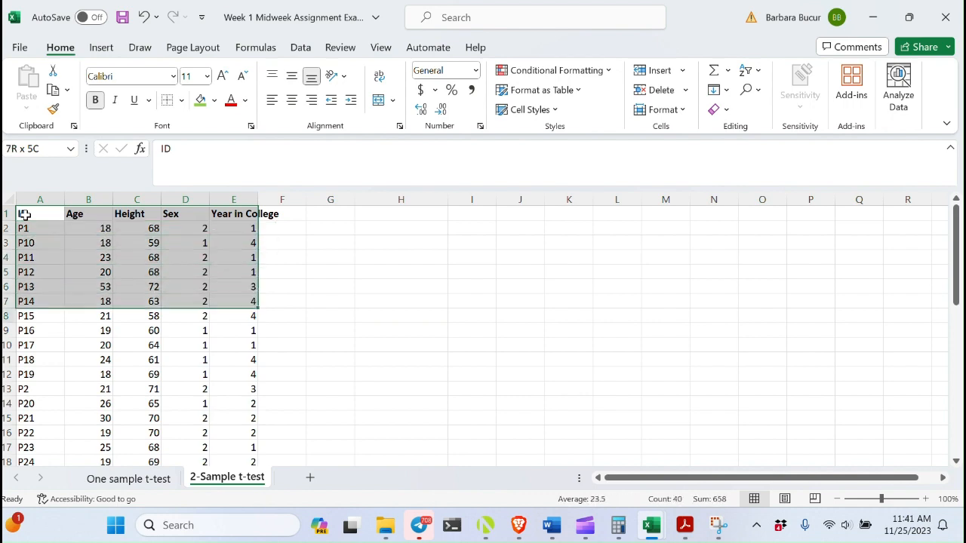
key(shift+Down)
key(shift+Down)
key(shift+Down)
key(shift+Down)
key(shift+Down)
key(shift+Down)
key(shift+Down)
key(shift+Down)
key(shift+Down)
key(shift+Down)
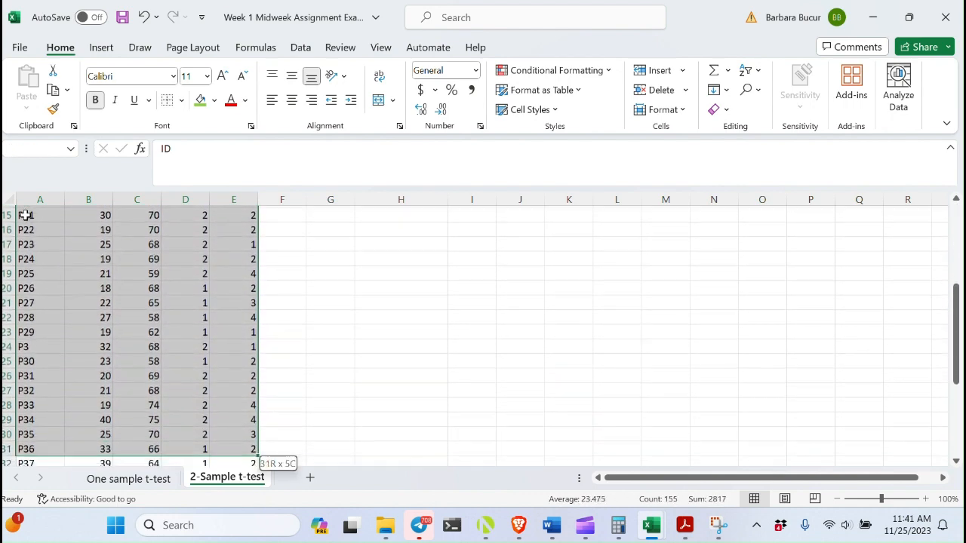
key(shift+Down)
key(shift+Down)
key(shift+Down)
key(shift+Down)
key(shift+Down)
key(shift+Down)
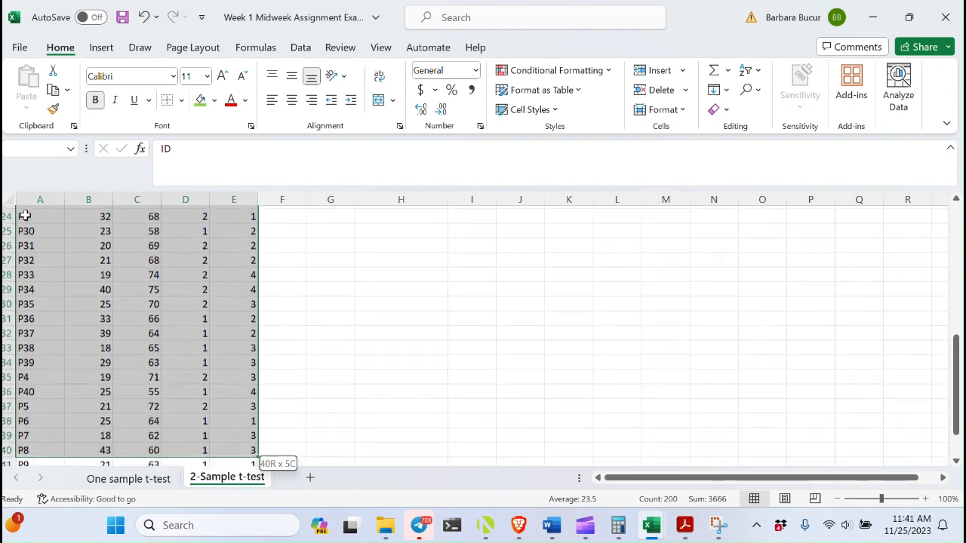
key(shift+Down)
key(shift+Down)
key(shift+Down)
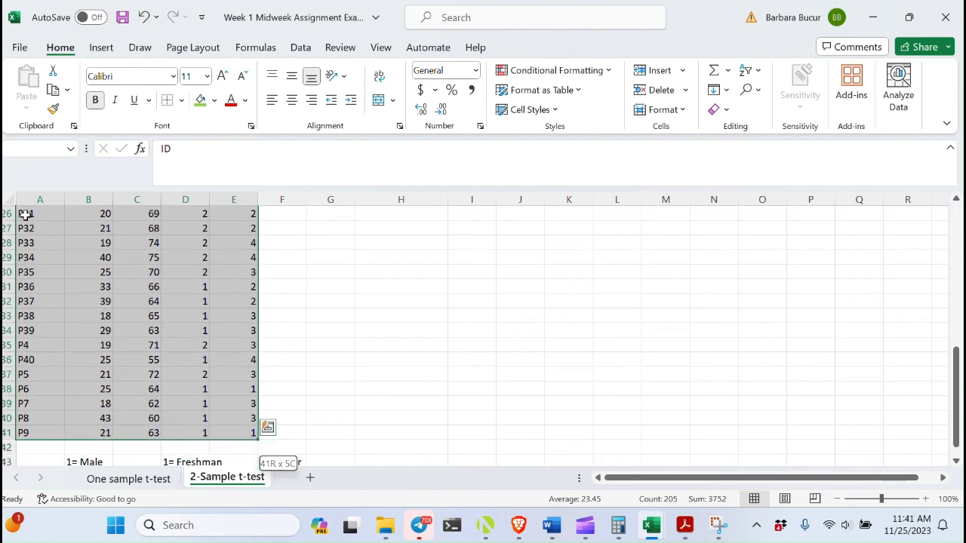
key(shift+Down)
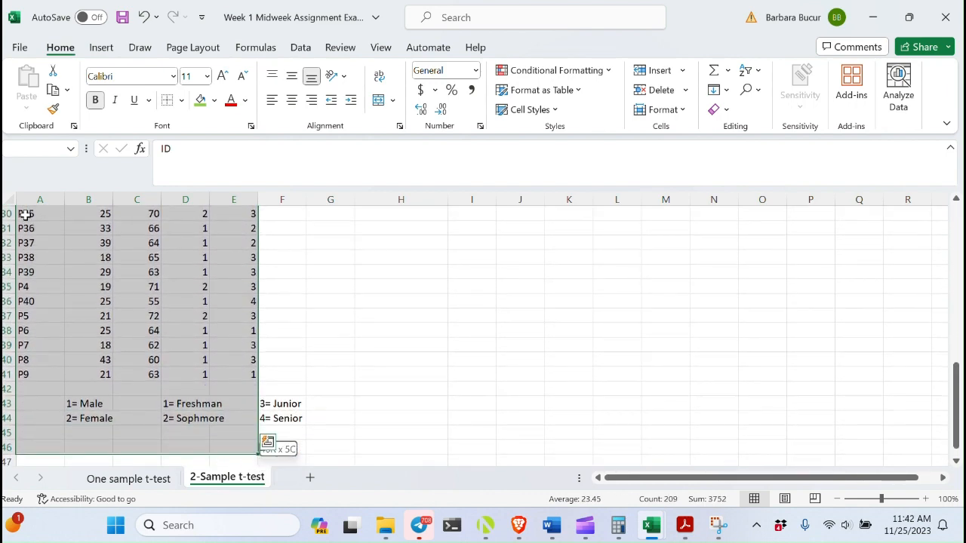
key(shift+Up)
key(shift+Up)
key(shift+Up)
key(shift+Down)
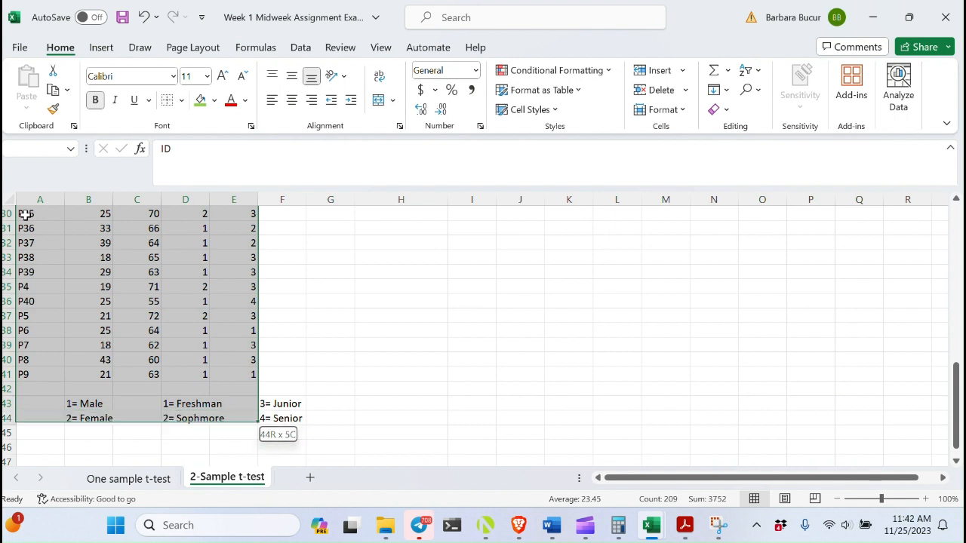
key(shift+Up)
key(shift+Up)
key(shift+Up)
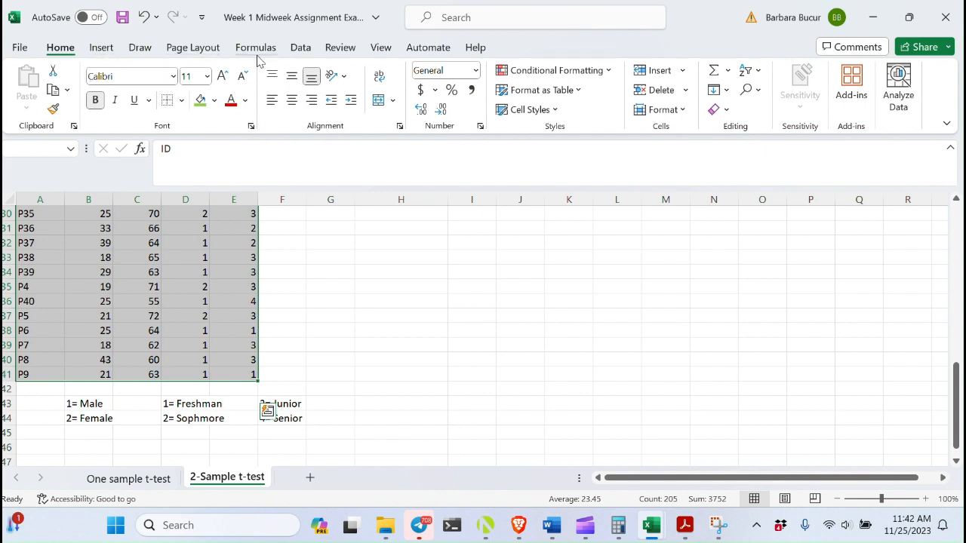
Step: Sort the selected data, treating the first row as headers, by Sex on cell values from smallest to largest
click(301, 48)
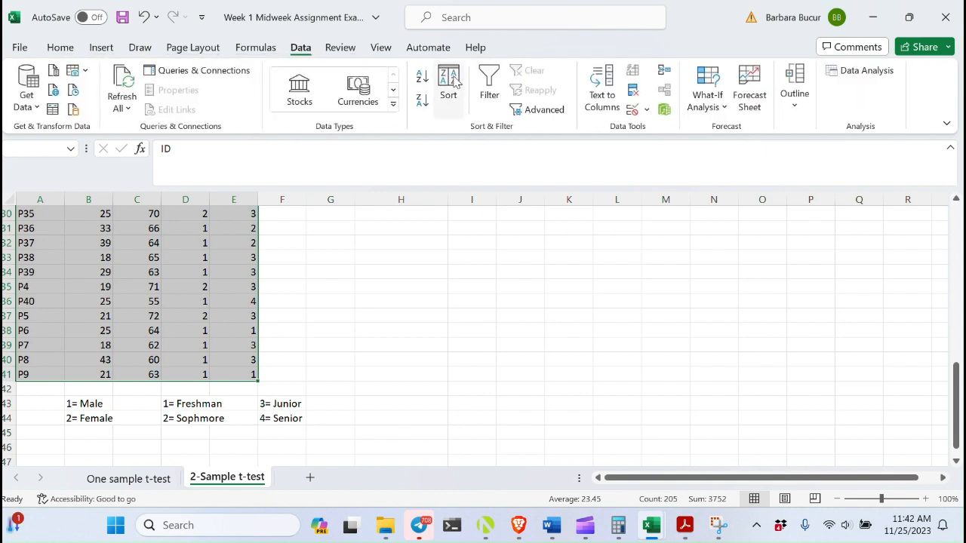
click(449, 83)
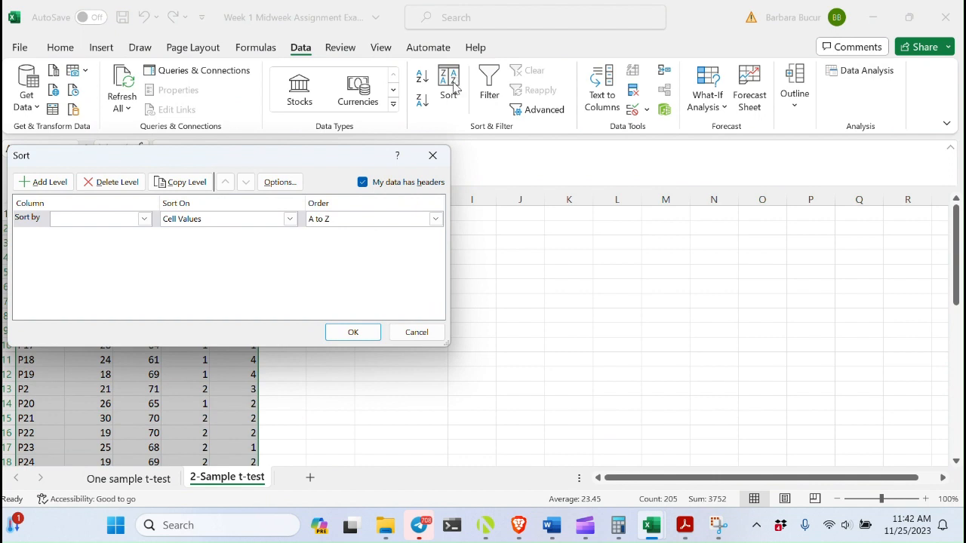
click(146, 220)
click(53, 272)
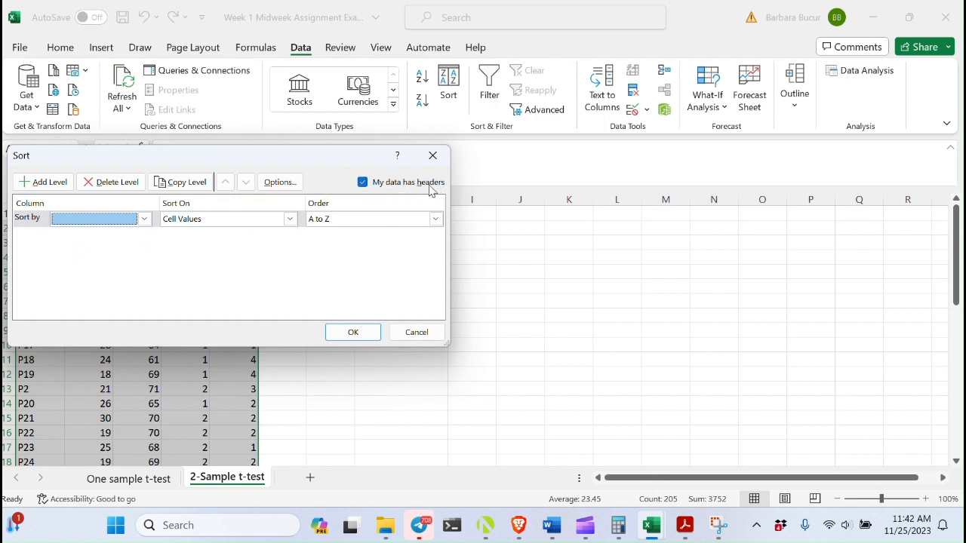
click(359, 336)
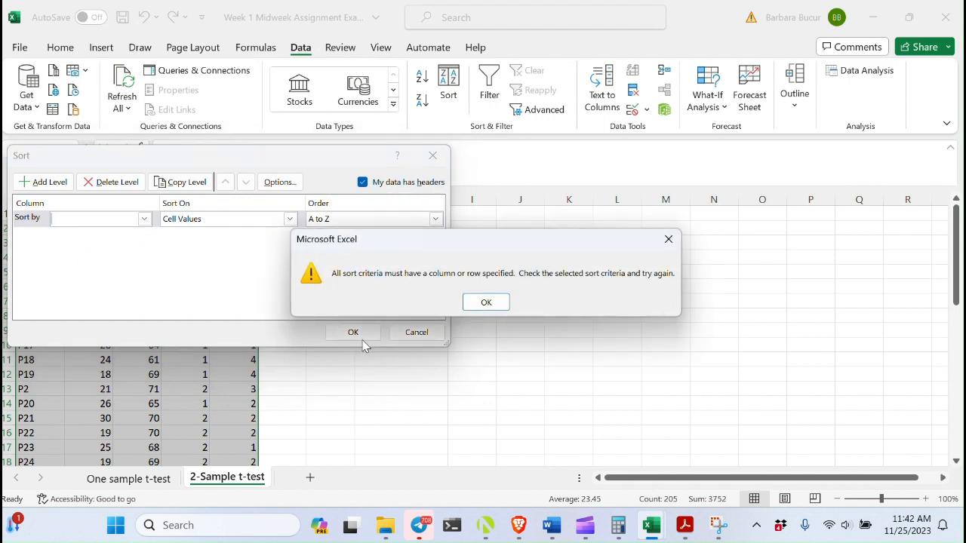
click(486, 303)
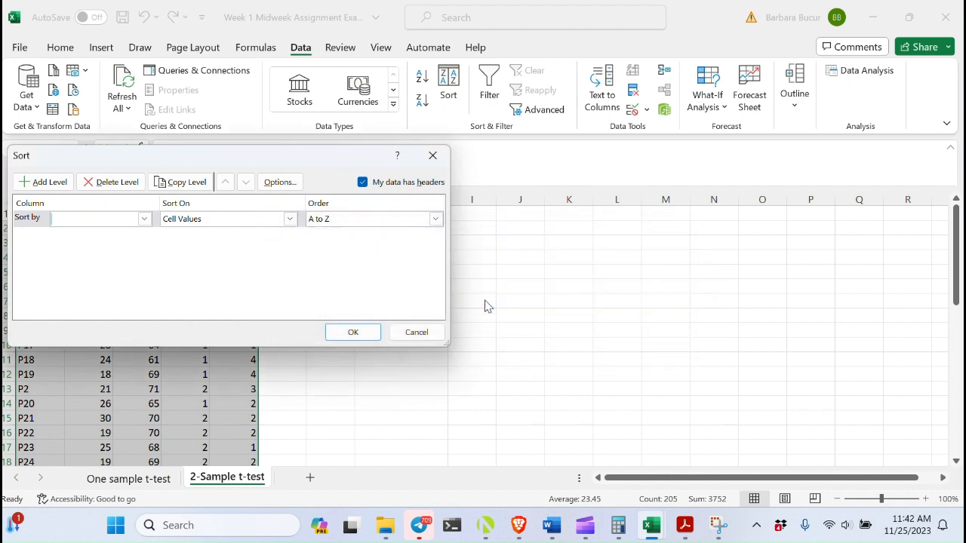
click(144, 220)
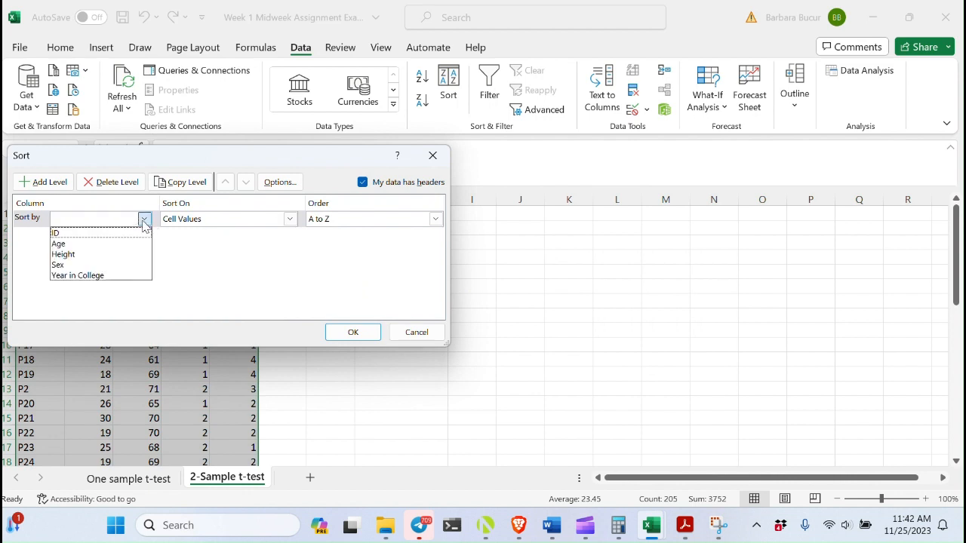
click(58, 265)
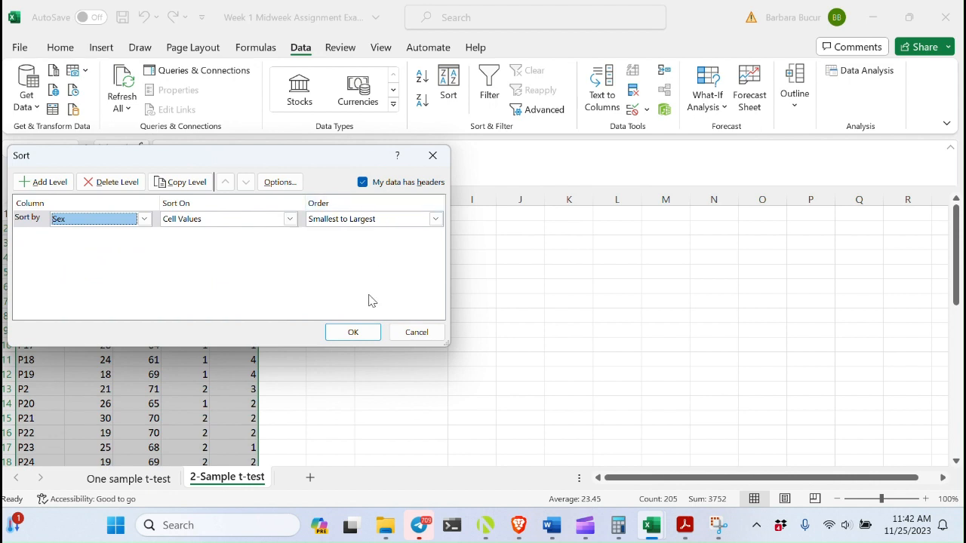
click(353, 332)
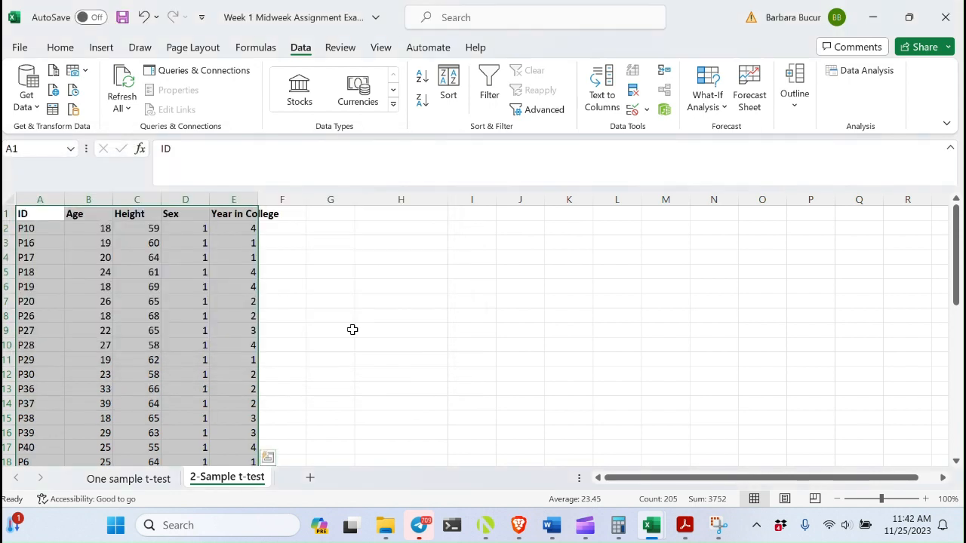
click(357, 361)
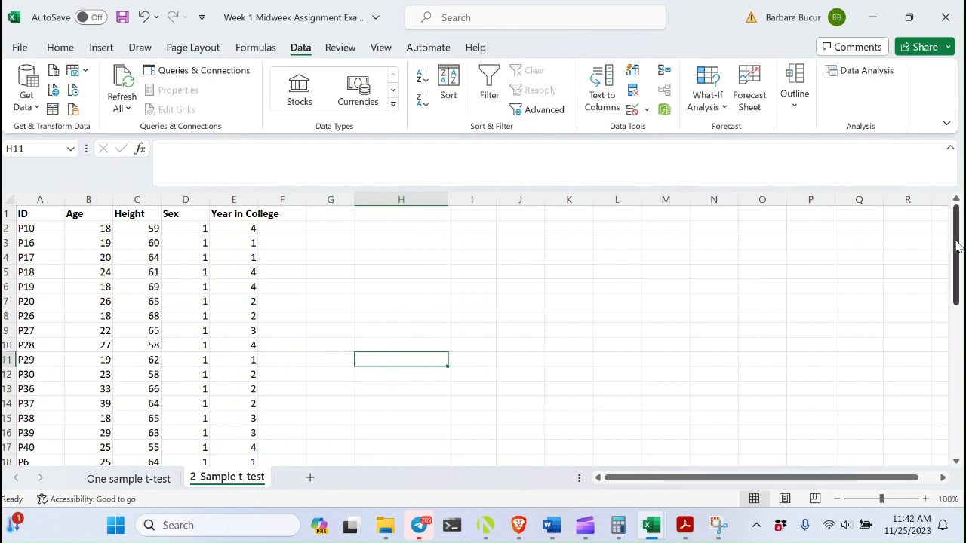
Step: Enter the column headings Male in I1 and Female in J1 on the 2-Sample t-test sheet
drag(957, 245, 939, 411)
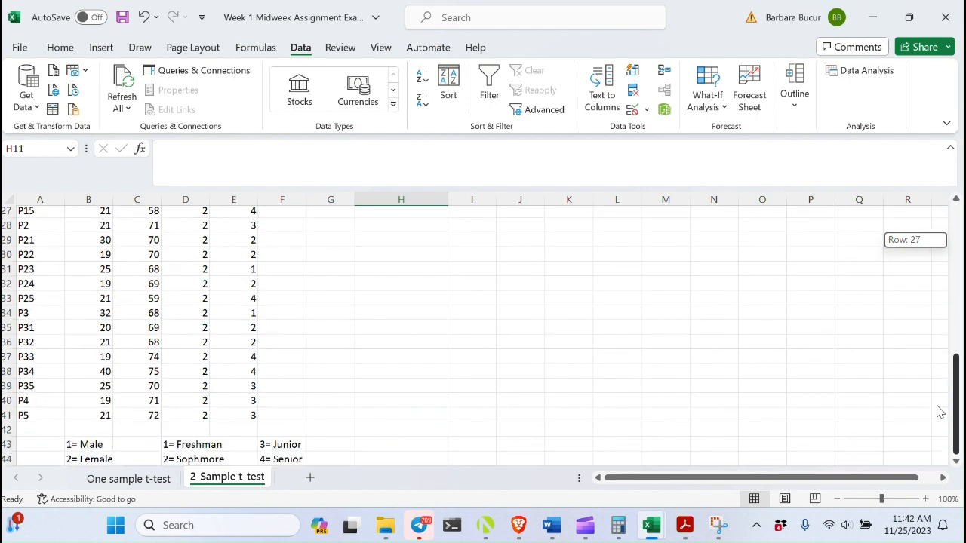
drag(939, 411, 960, 219)
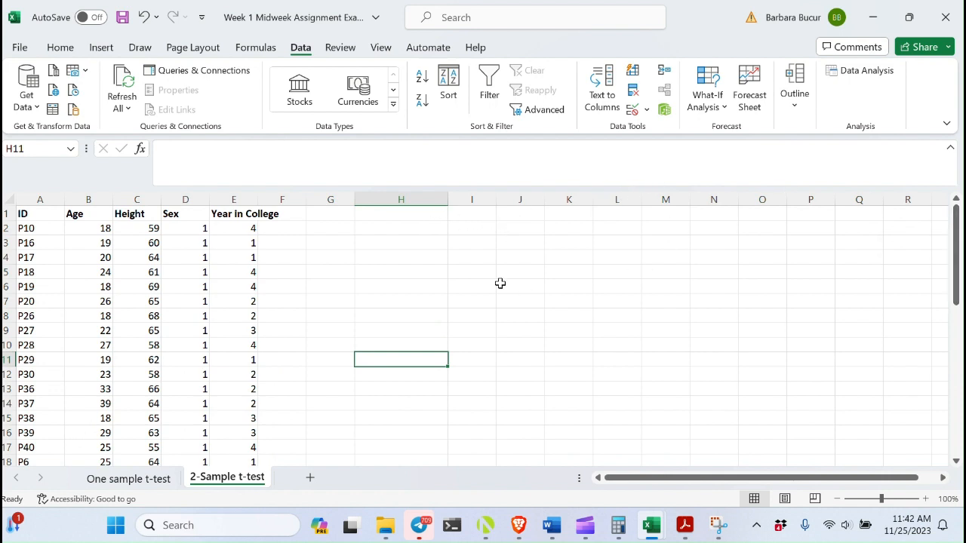
click(469, 215)
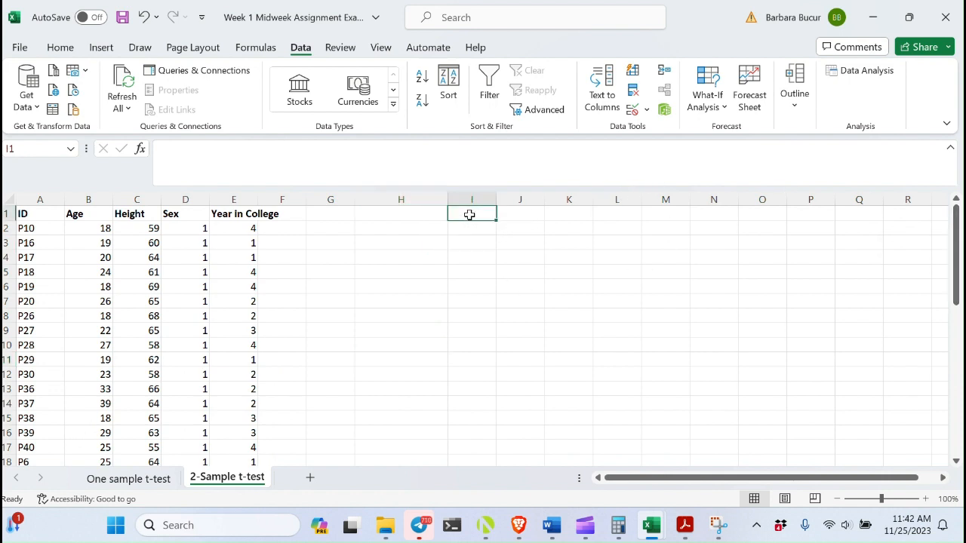
text(Male)
key(Tab)
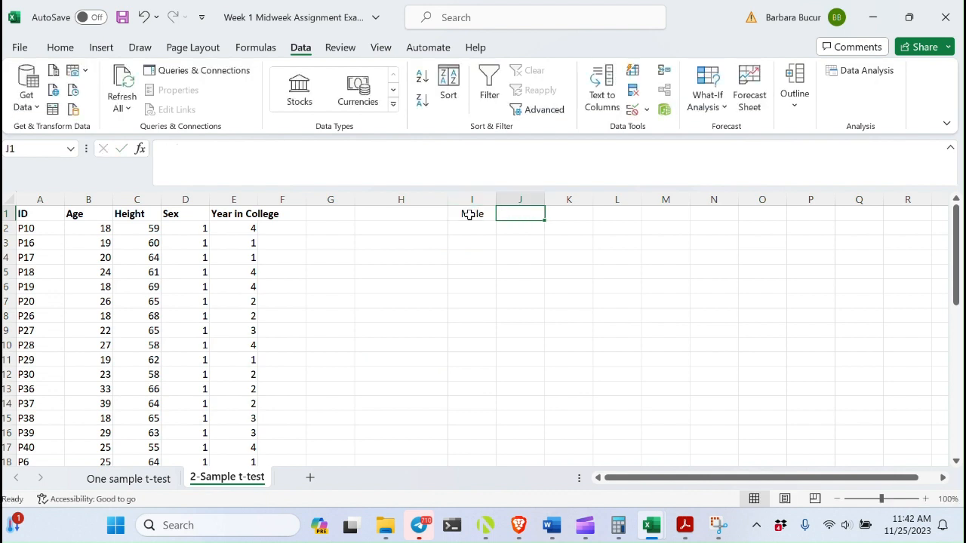
text(Female)
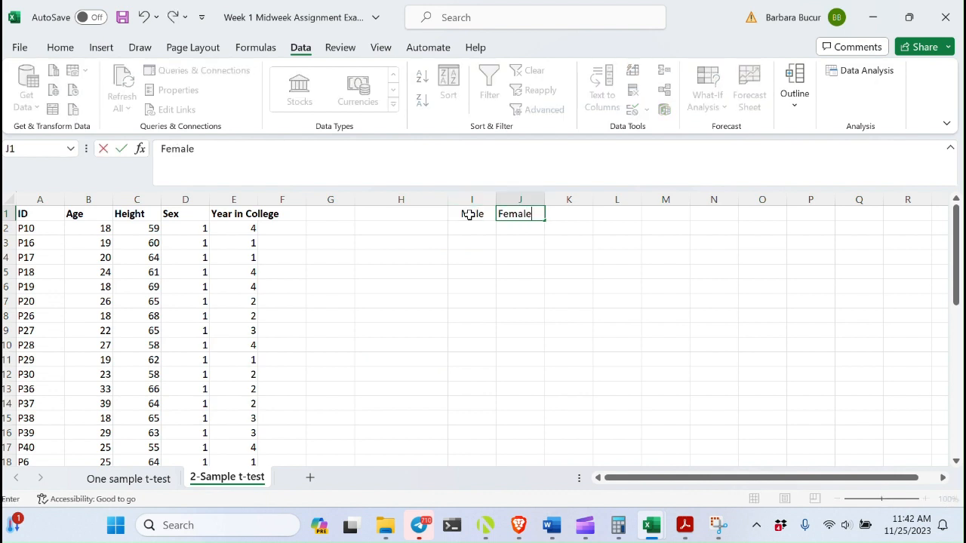
Step: Make the Male and Female headings in I1:J1 bold
click(468, 215)
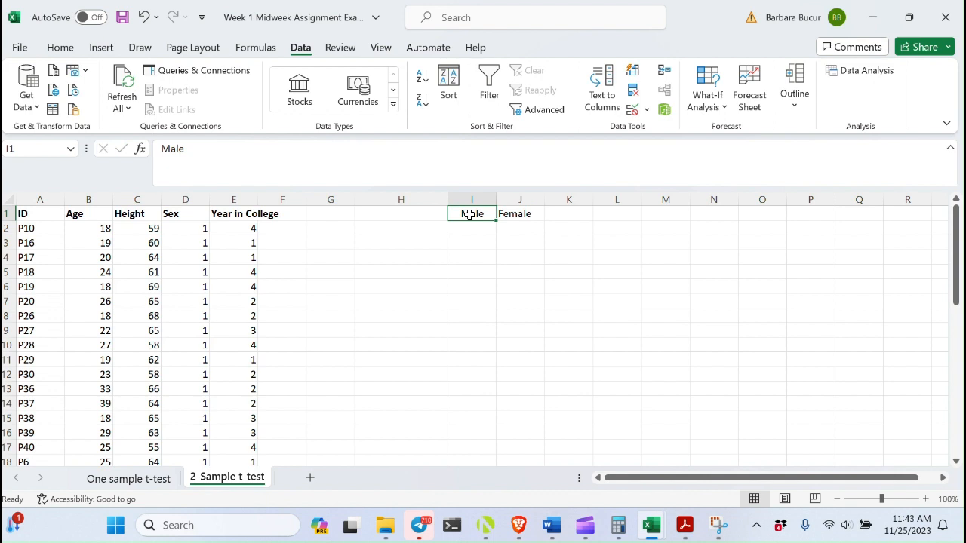
key(shift+Right)
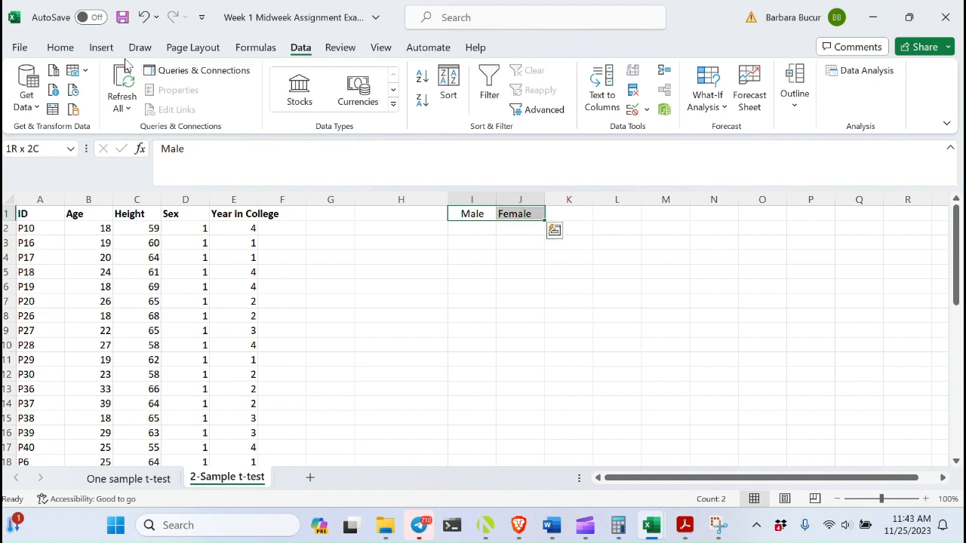
click(60, 49)
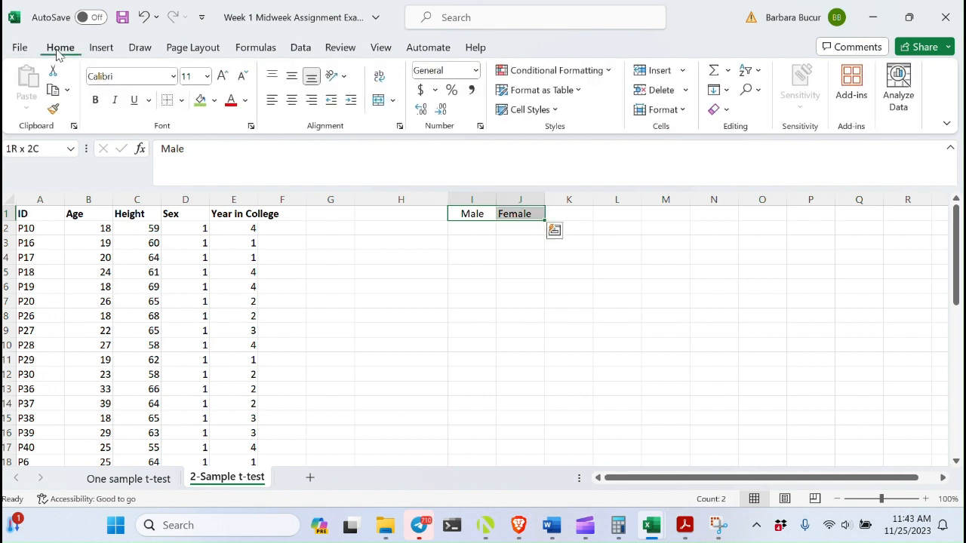
click(96, 103)
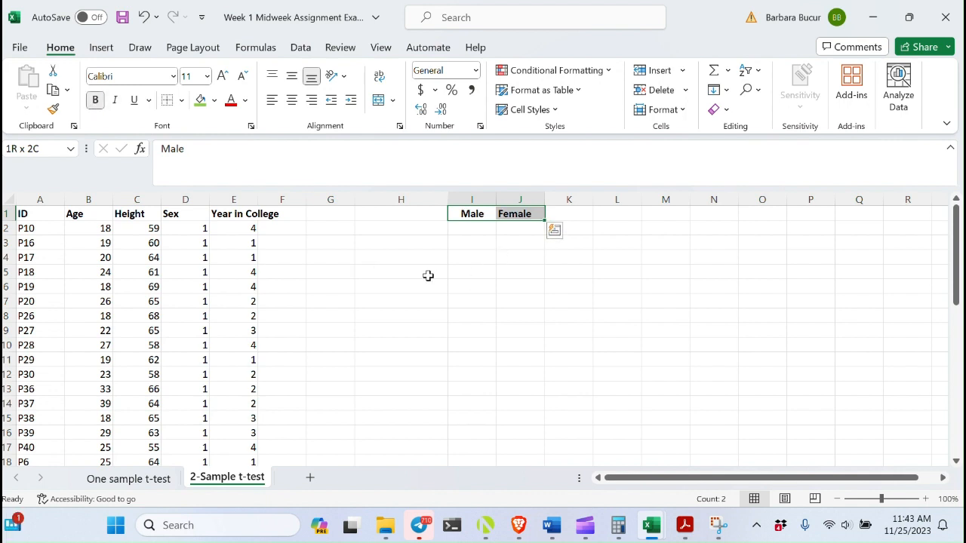
click(373, 288)
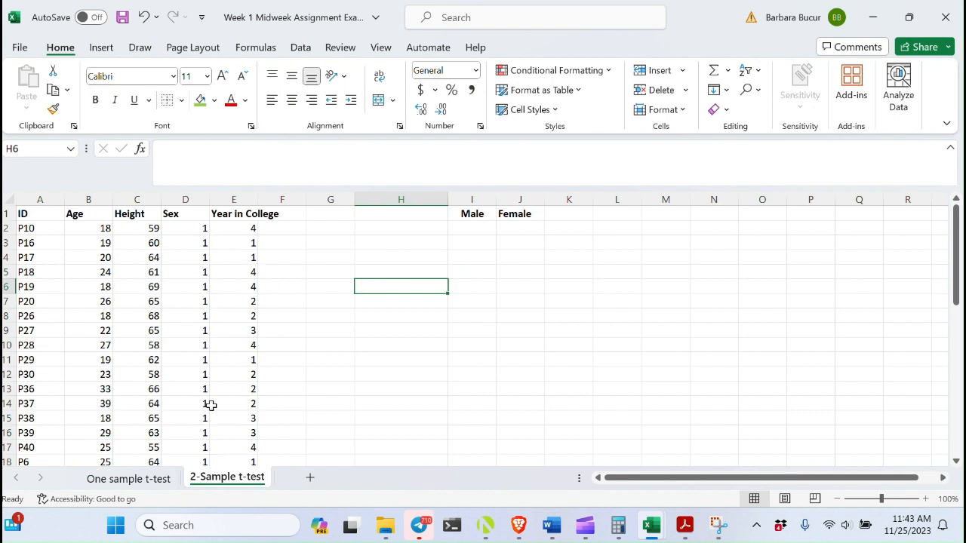
Step: Copy the male heights in C2:C21 and paste them under the Male heading starting at I2
click(149, 231)
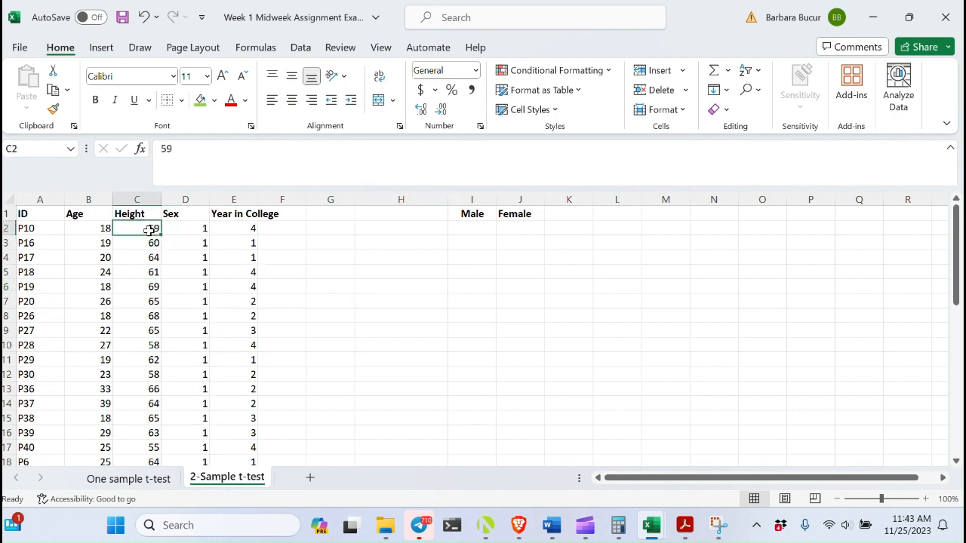
drag(150, 232, 155, 436)
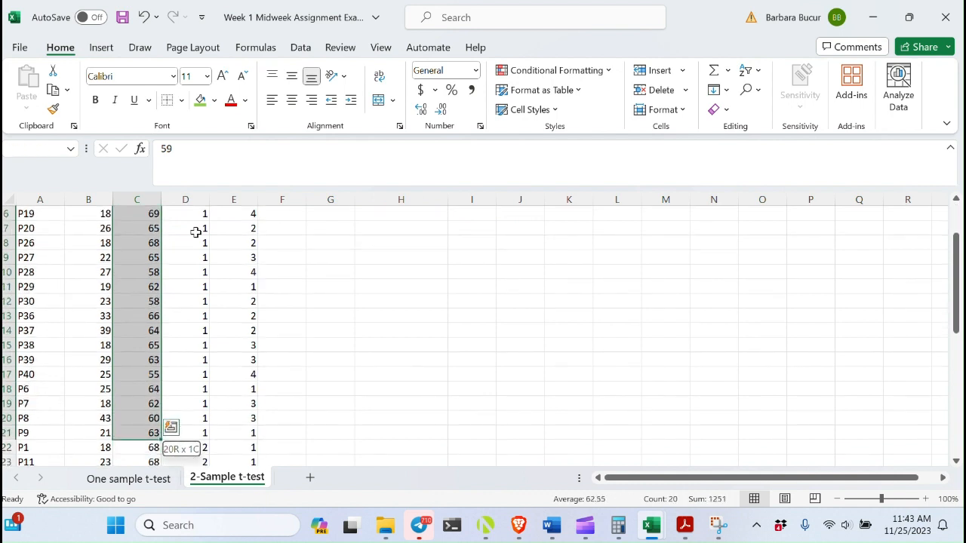
right_click(148, 344)
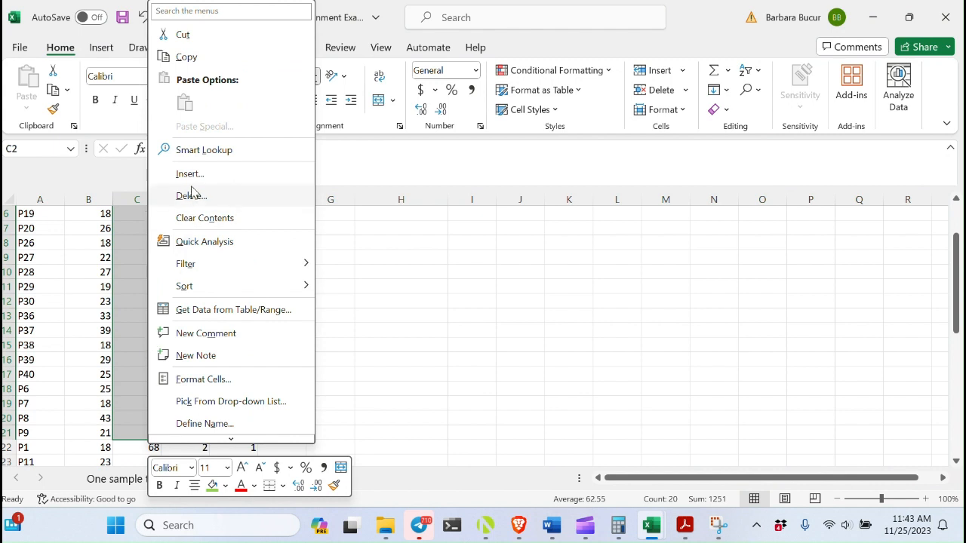
click(186, 59)
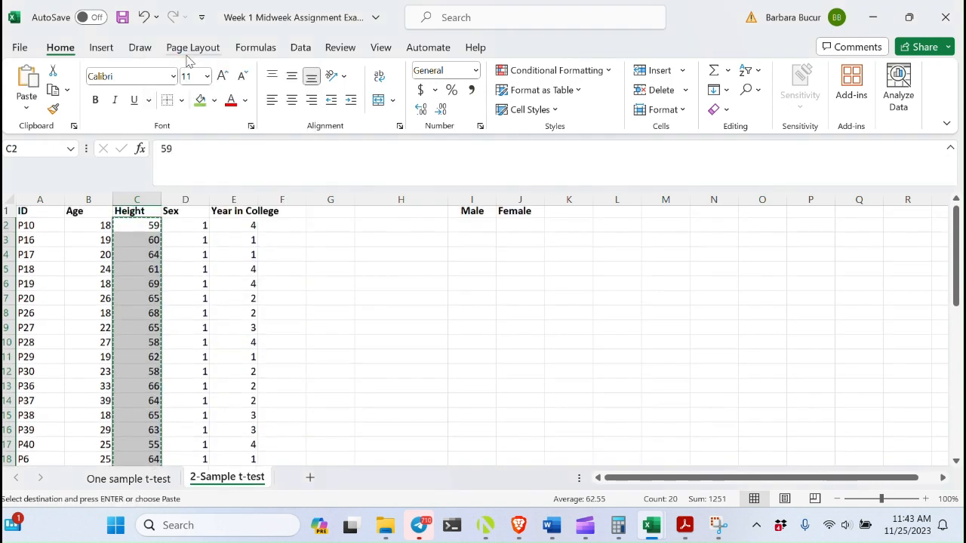
click(470, 229)
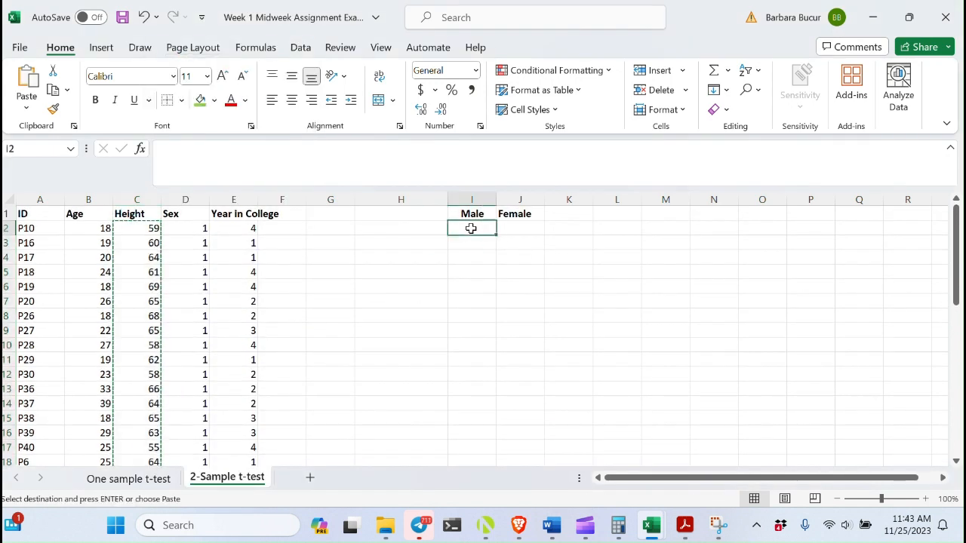
right_click(470, 229)
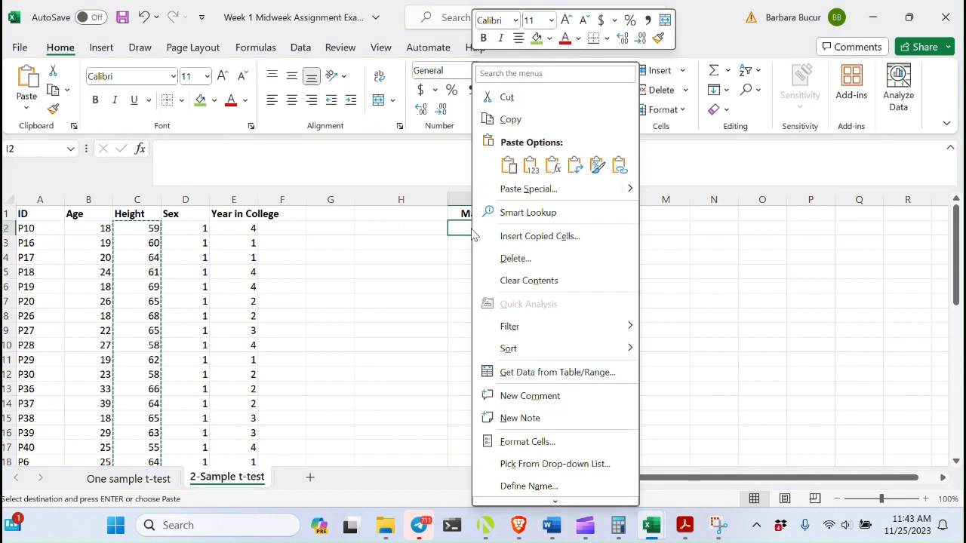
click(508, 165)
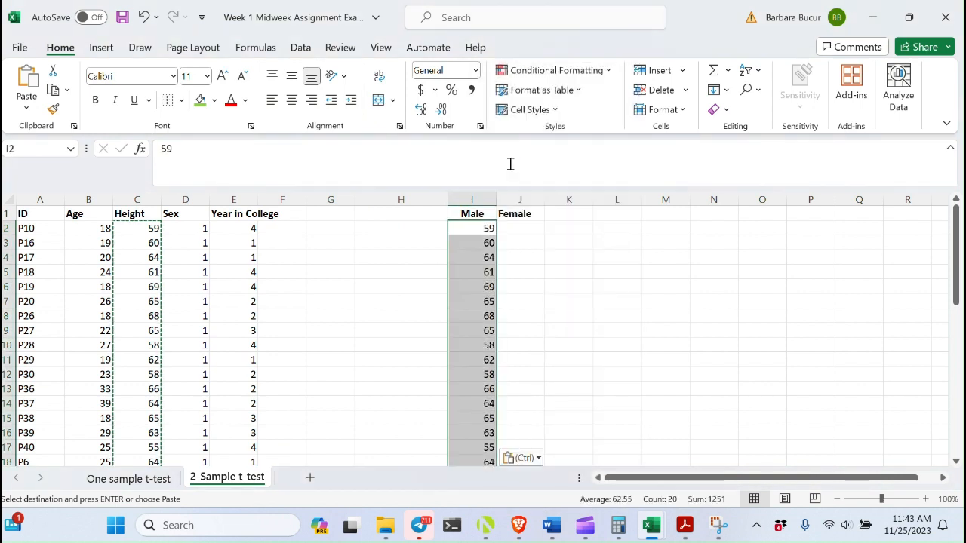
click(598, 300)
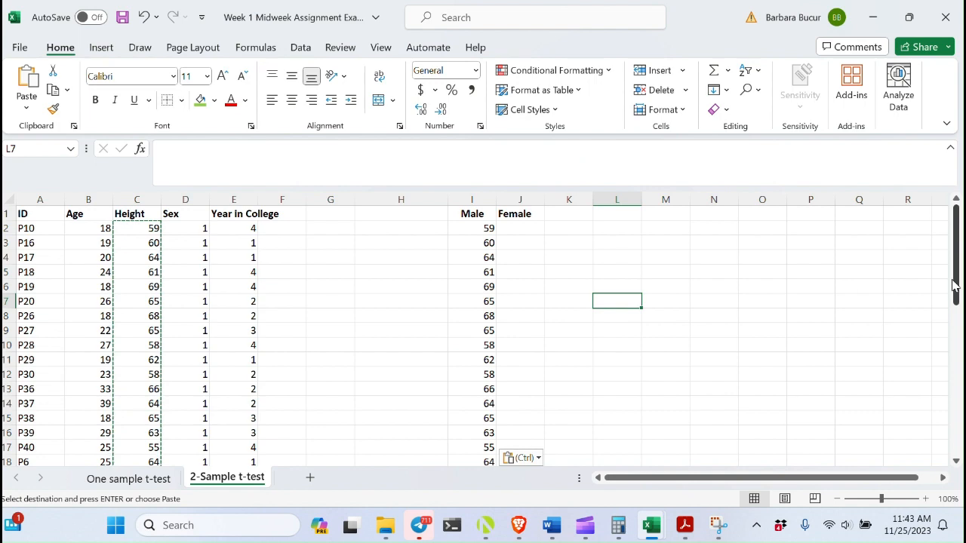
Step: Copy the female heights in C22:C41 and paste them under the Female heading starting at J2
mouse_move(955, 287)
mouse_down()
mouse_move(958, 326)
mouse_move(956, 281)
mouse_up()
drag(958, 238, 958, 341)
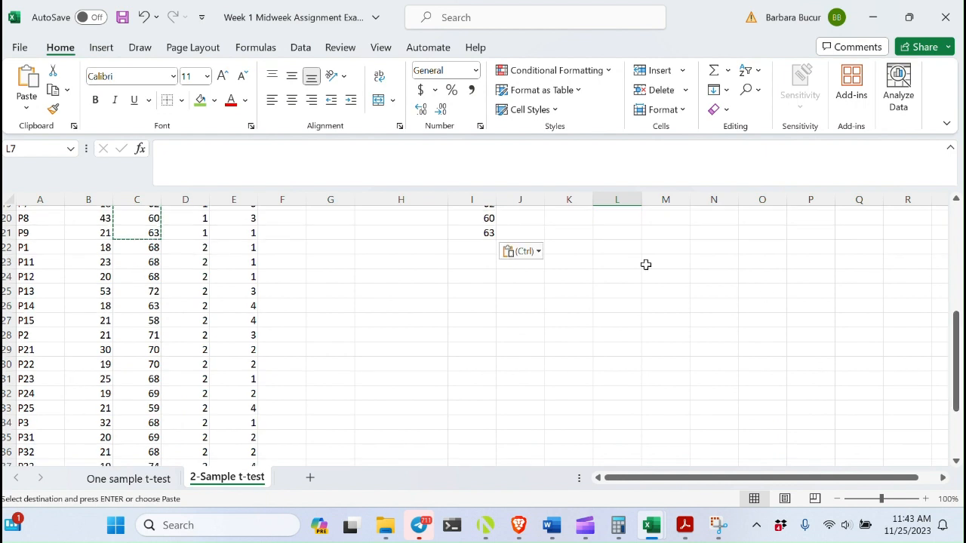
click(149, 252)
drag(148, 251, 148, 421)
right_click(148, 253)
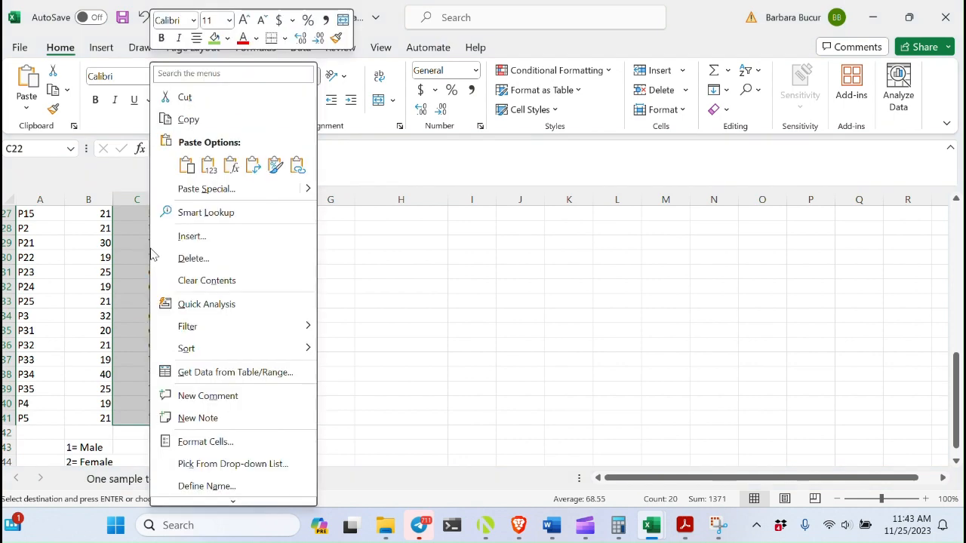
click(198, 121)
scroll(754, 320, up, 4)
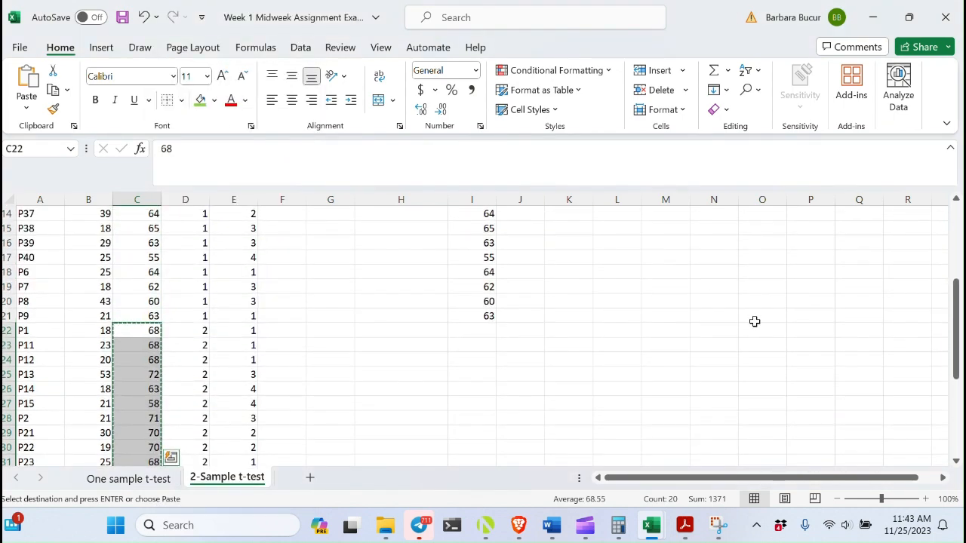
drag(956, 334, 955, 256)
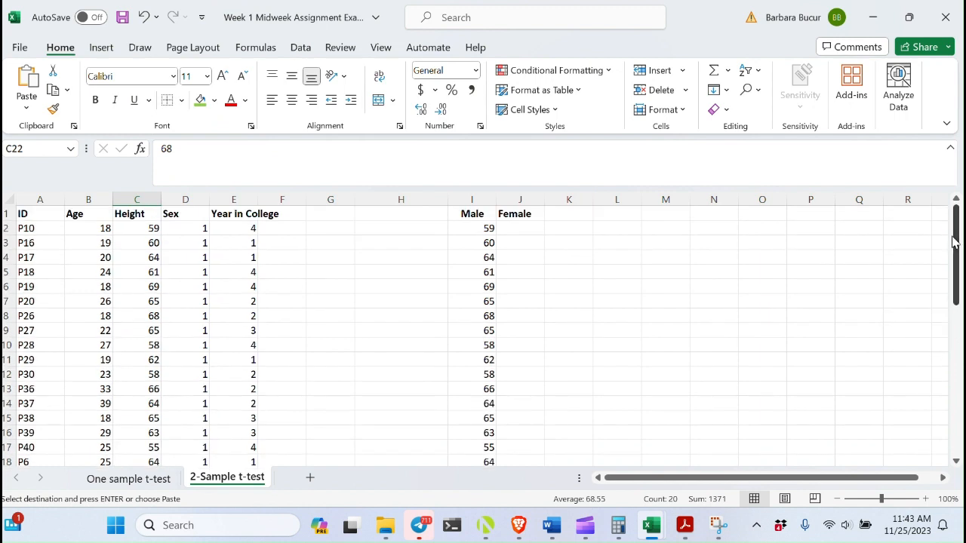
click(519, 230)
right_click(519, 230)
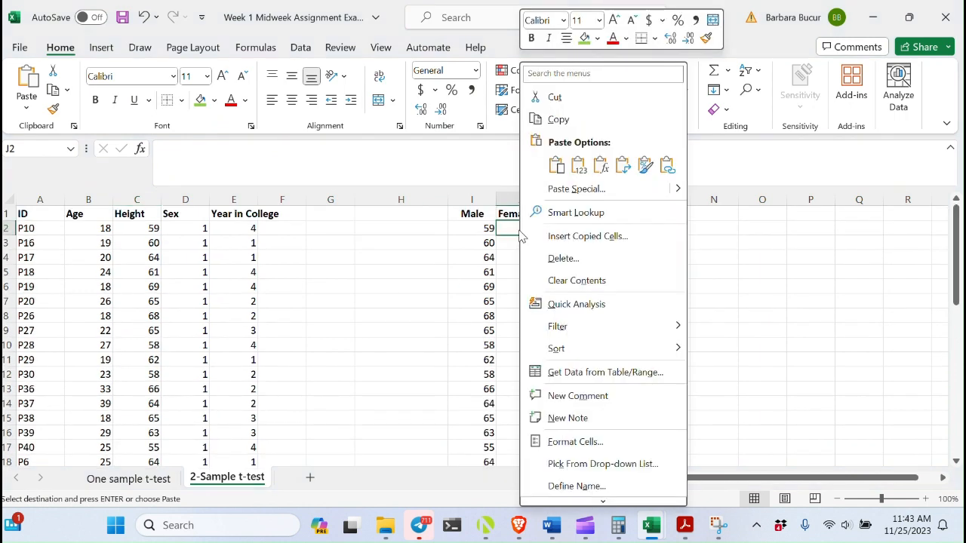
click(556, 165)
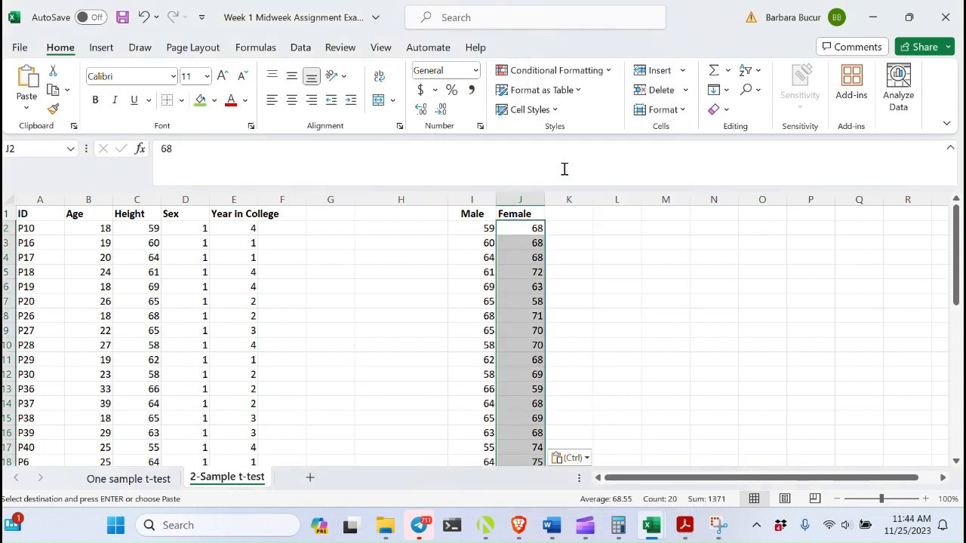
click(652, 302)
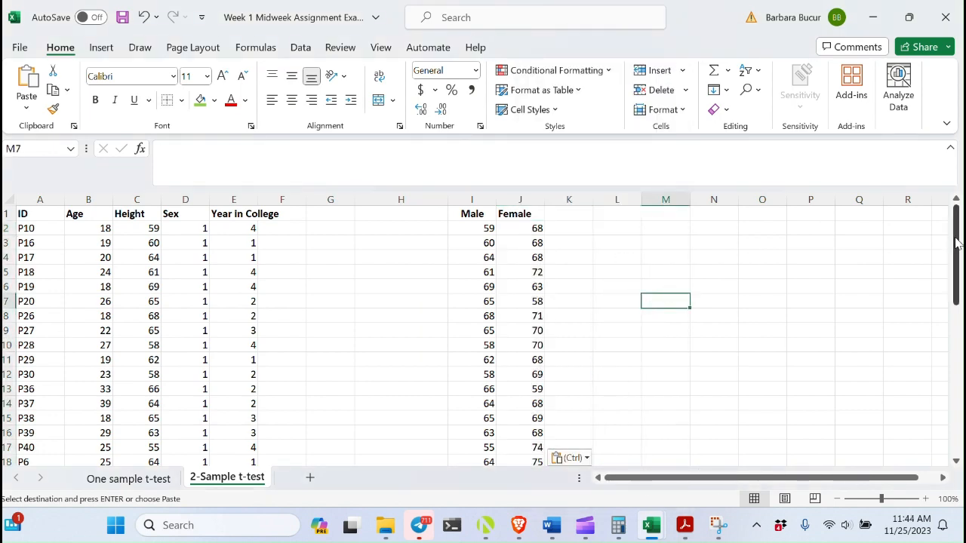
mouse_move(956, 241)
mouse_down()
mouse_move(956, 265)
mouse_move(958, 236)
mouse_up()
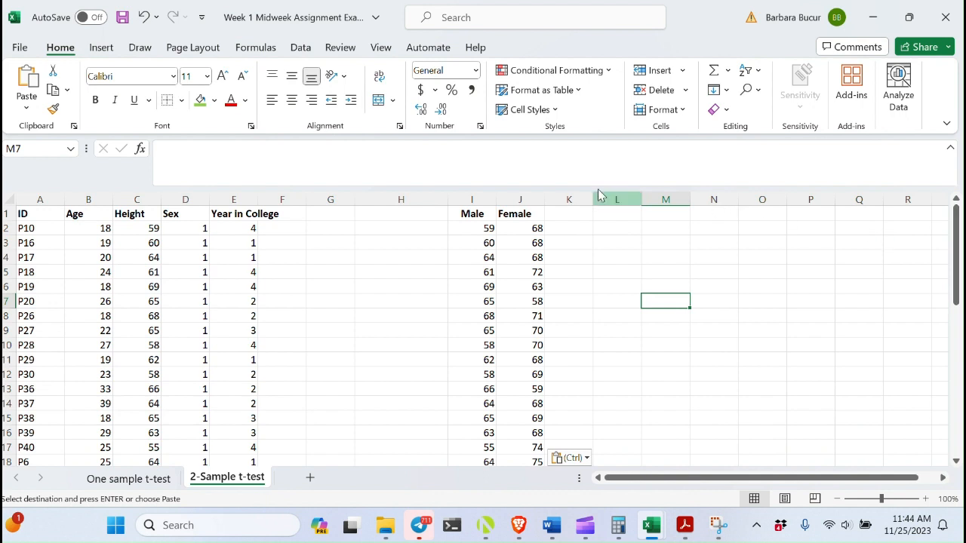
Step: Start the Data Analysis tool t-Test: Two-Sample Assuming Equal Variances
click(301, 49)
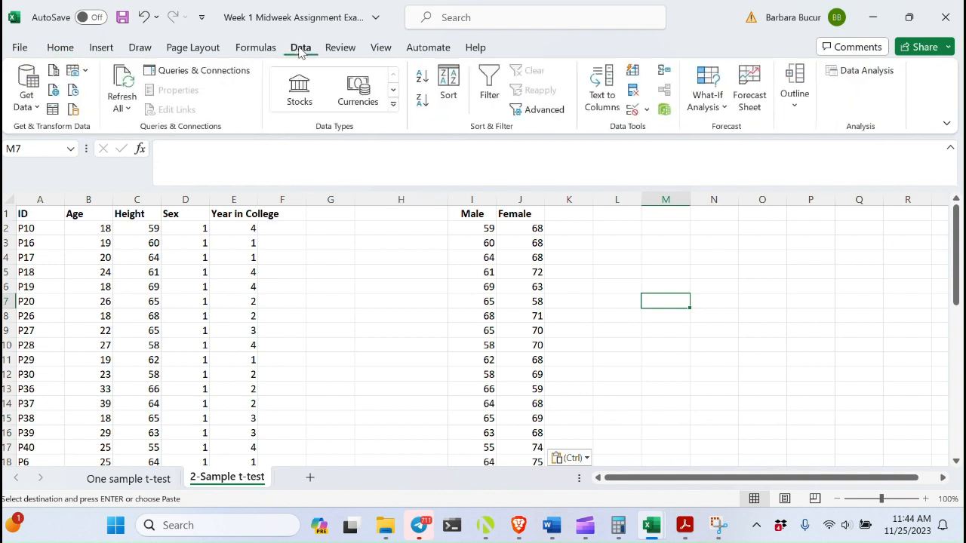
click(860, 72)
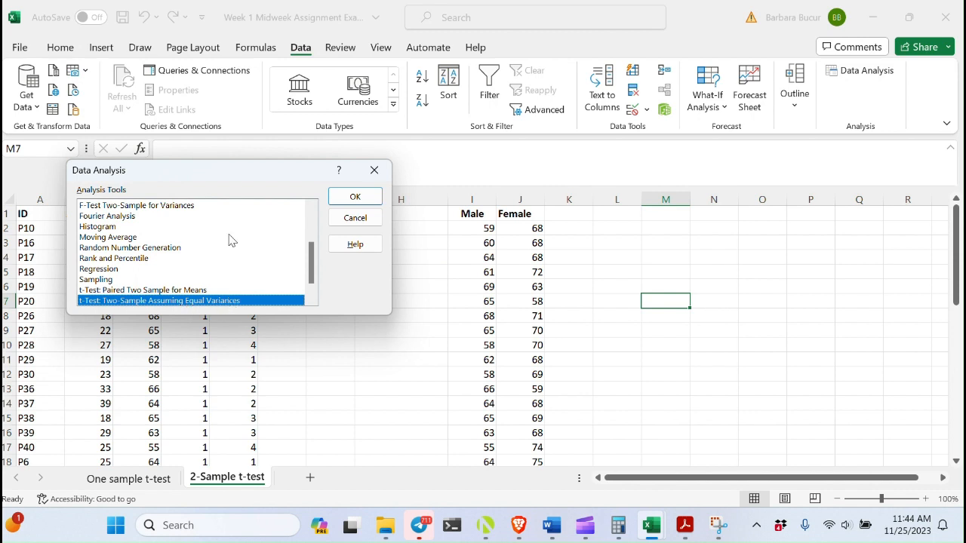
drag(315, 257, 312, 219)
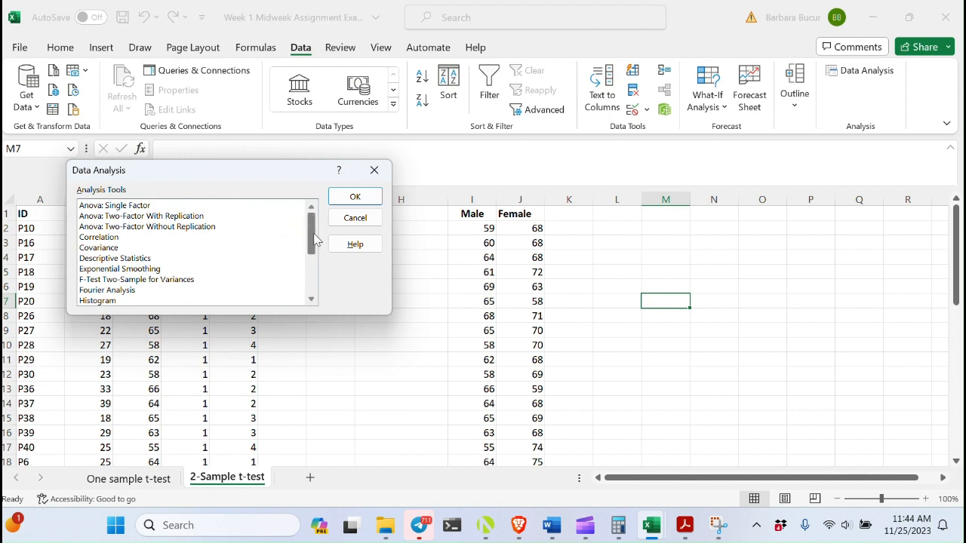
drag(312, 227, 315, 279)
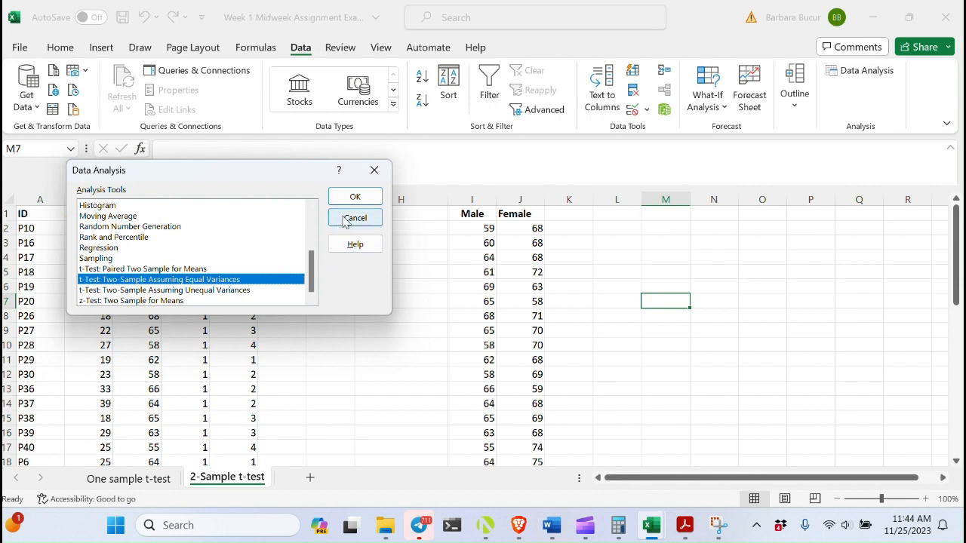
click(356, 197)
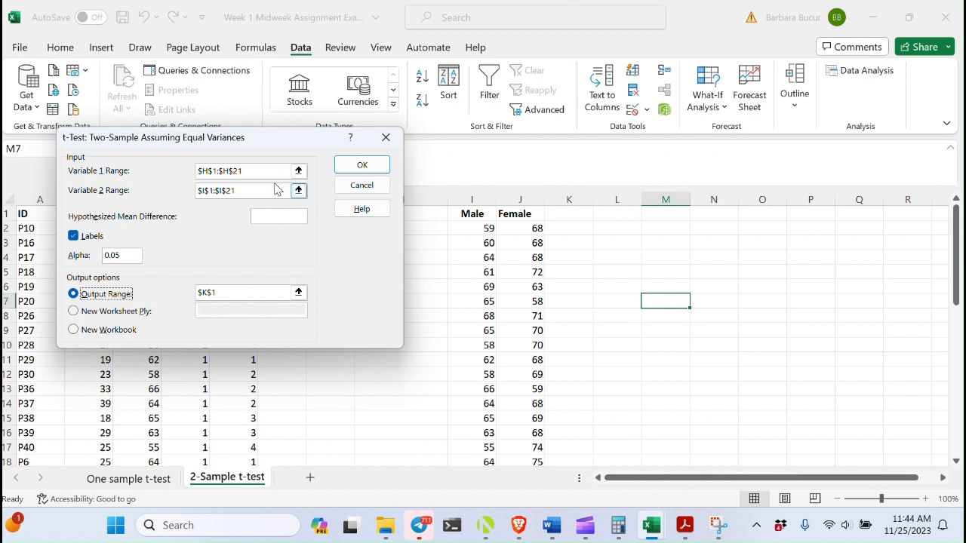
Step: Clear the leftover Variable 1 and Variable 2 ranges in the t-test settings
drag(252, 170, 181, 173)
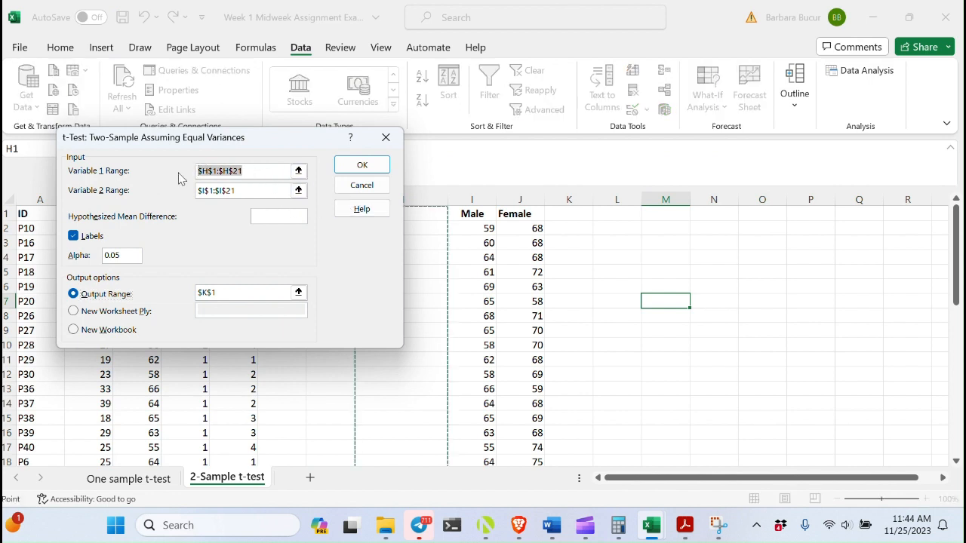
key(BackSpace)
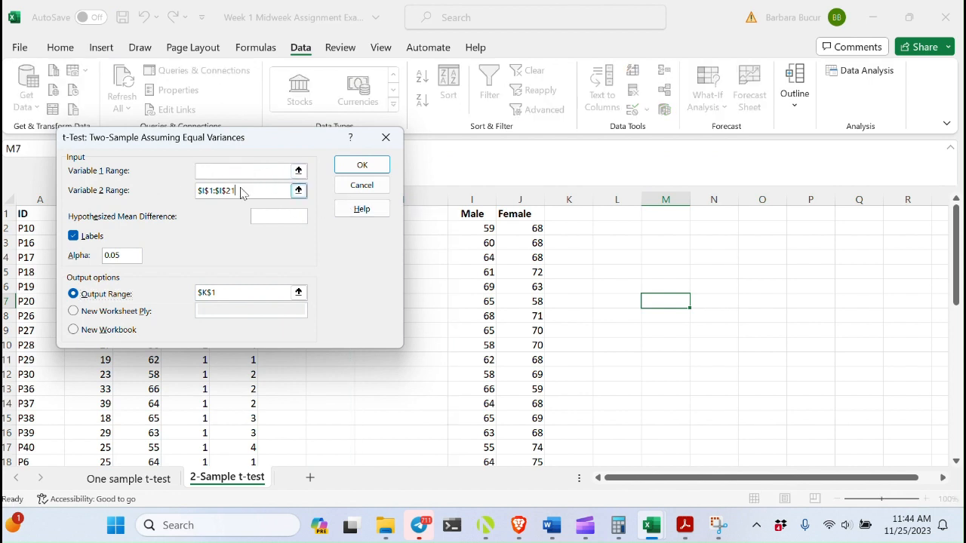
drag(245, 189, 177, 190)
key(BackSpace)
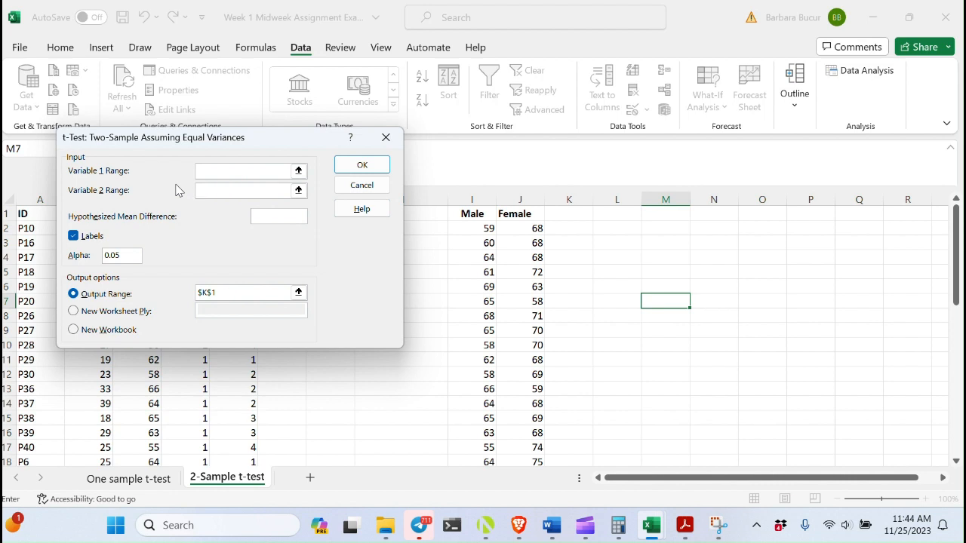
click(224, 171)
click(477, 215)
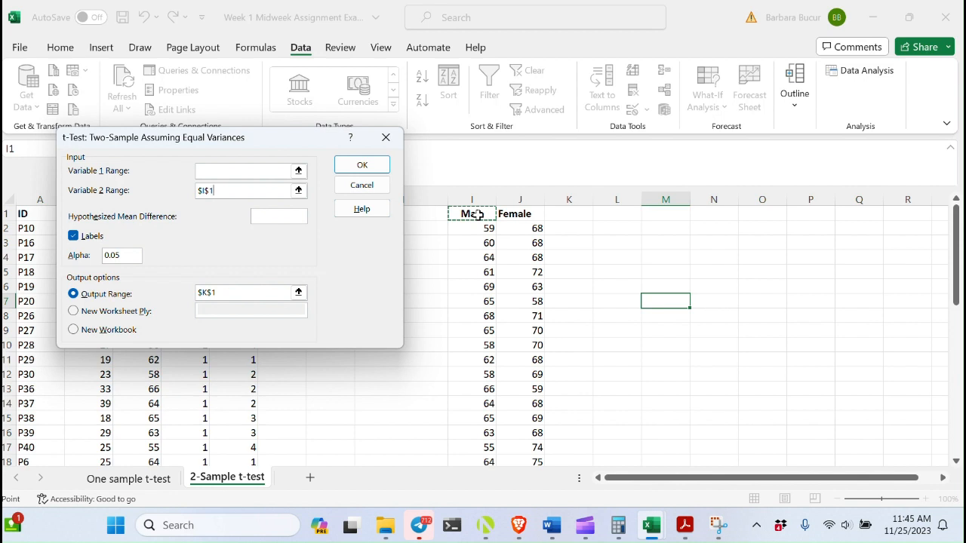
key(shift+Down)
key(shift+Down)
key(shift+Down)
key(shift+Down)
key(shift+Down)
key(shift+Down)
key(shift+Down)
key(shift+Down)
key(shift+Down)
key(shift+Down)
key(shift+Down)
key(shift+Down)
key(shift+Down)
key(shift+Down)
key(shift+Down)
key(shift+Down)
key(shift+Down)
key(shift+Down)
key(shift+Down)
key(shift+Down)
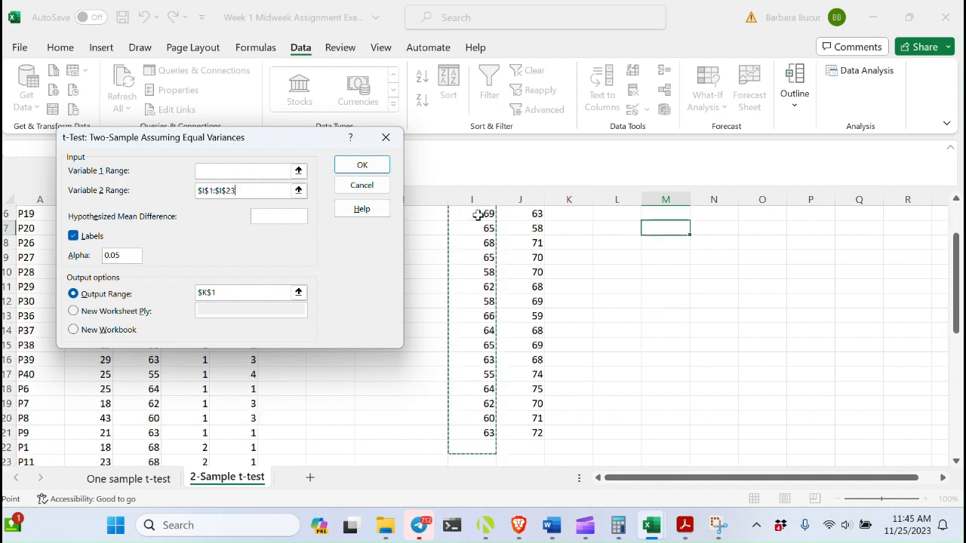
key(shift+Up)
key(shift+Up)
key(shift+Up)
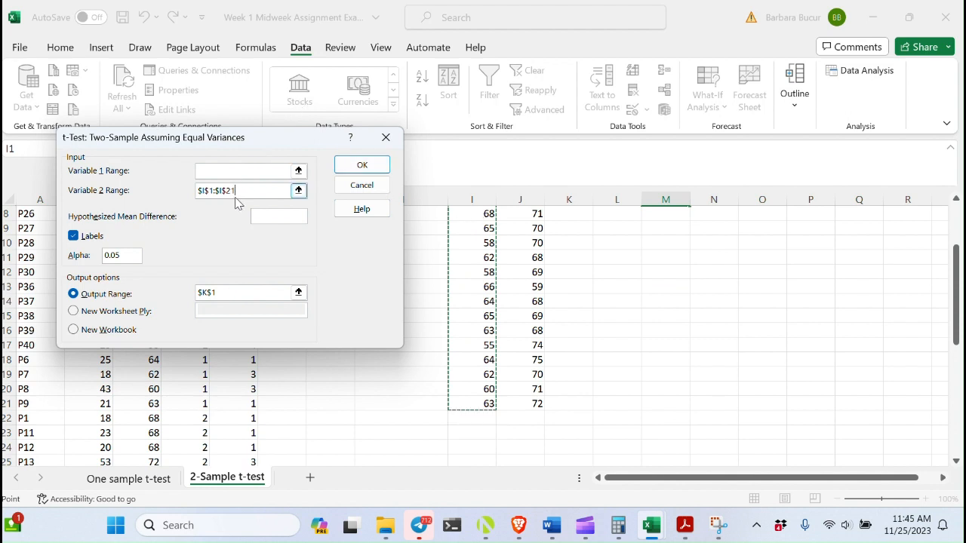
drag(236, 190, 194, 190)
key(BackSpace)
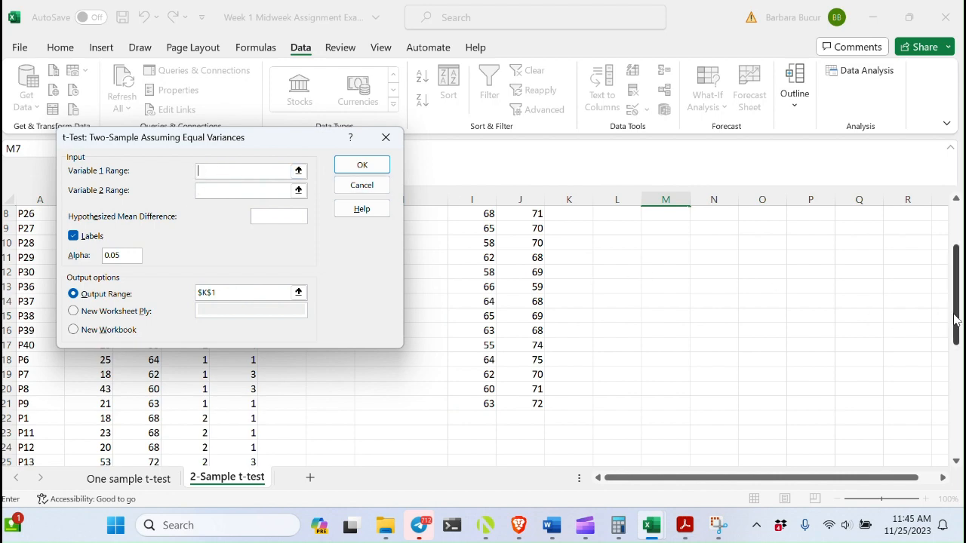
Step: Set the Variable 1 range to the Male column with its heading, $I$1:$I$21
drag(957, 319, 957, 272)
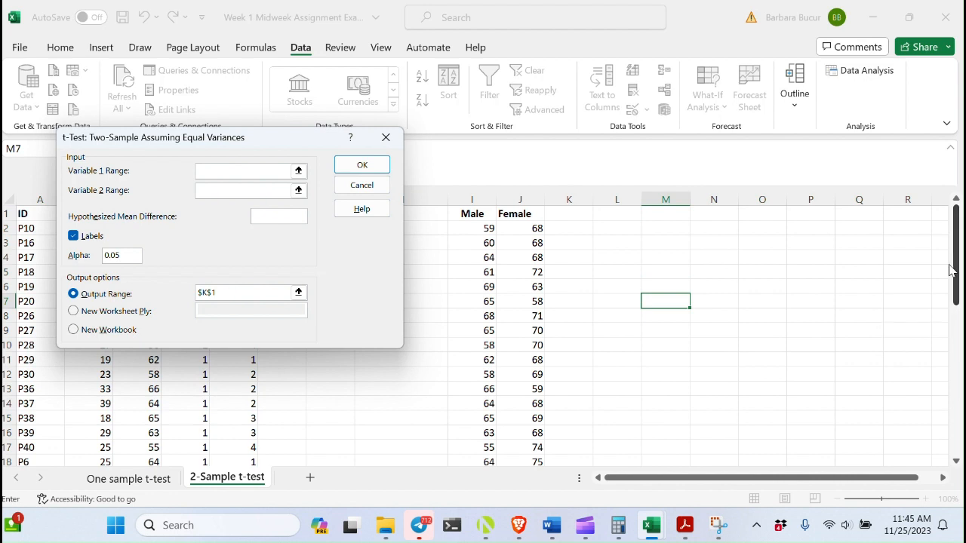
click(477, 215)
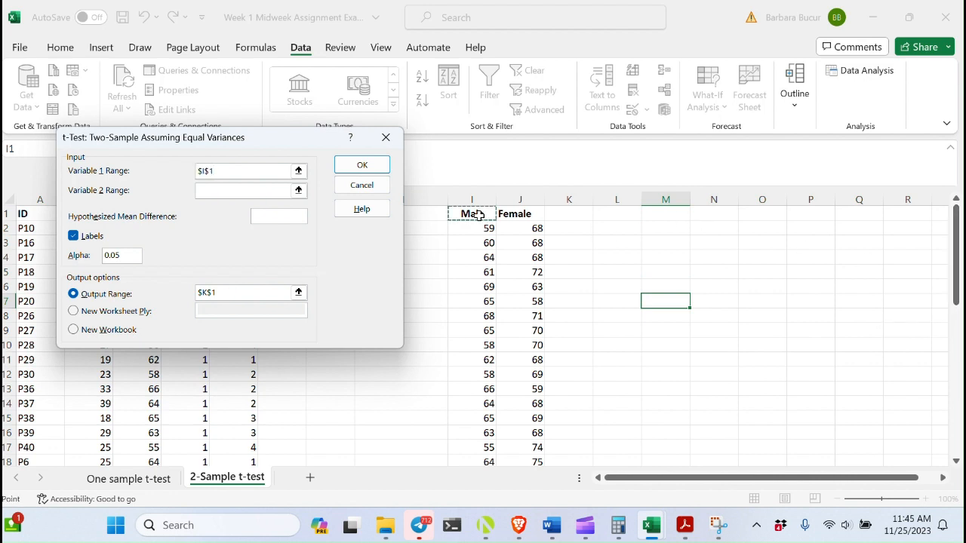
key(shift+Down)
key(shift+Down)
key(shift+Down)
key(shift+Down)
key(shift+Down)
key(shift+Down)
key(shift+Down)
key(shift+Down)
key(shift+Down)
key(shift+Down)
key(shift+Down)
key(shift+Down)
key(shift+Down)
key(shift+Down)
key(shift+Down)
key(shift+Down)
key(shift+Down)
key(shift+Down)
key(shift+Down)
key(shift+Down)
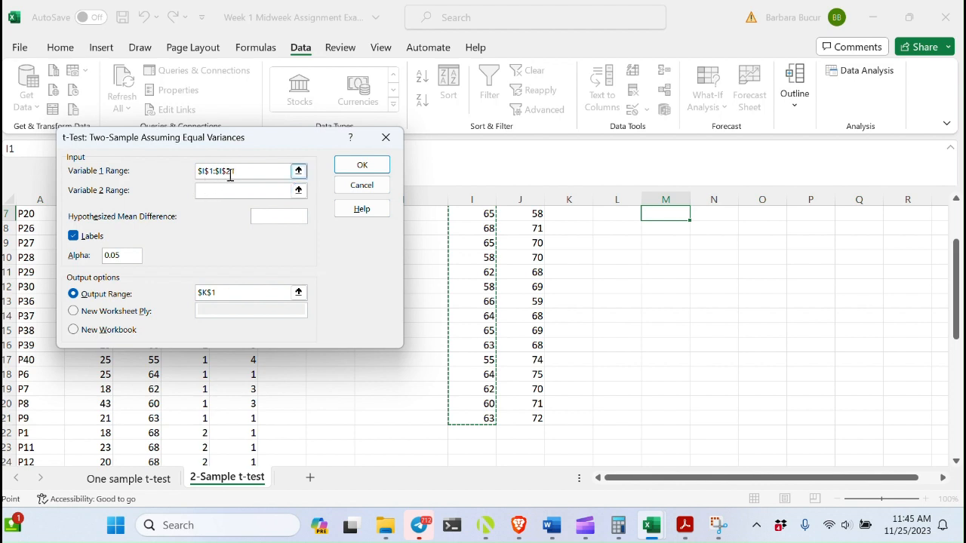
Step: Set the Variable 2 range to the Female column with its heading, $J$1:$J$21
click(205, 190)
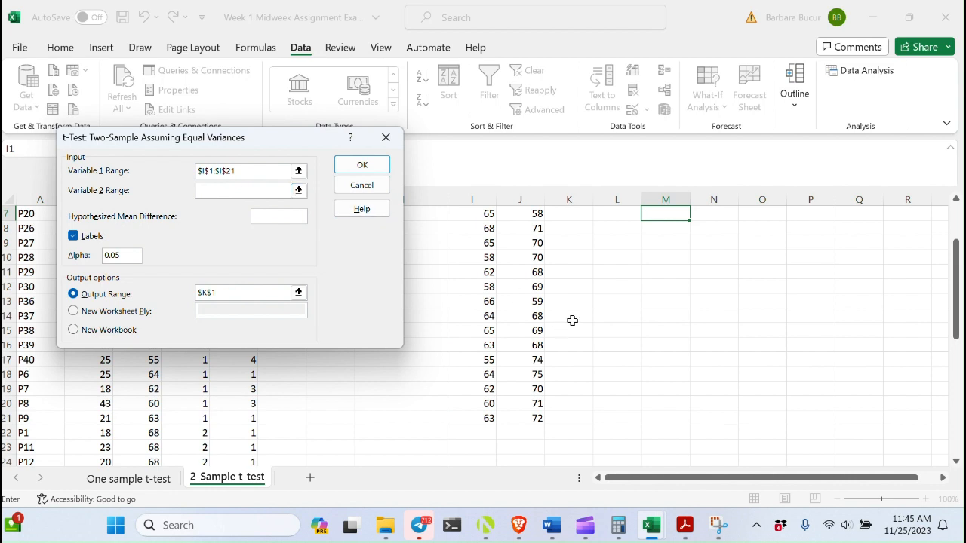
drag(956, 320, 955, 278)
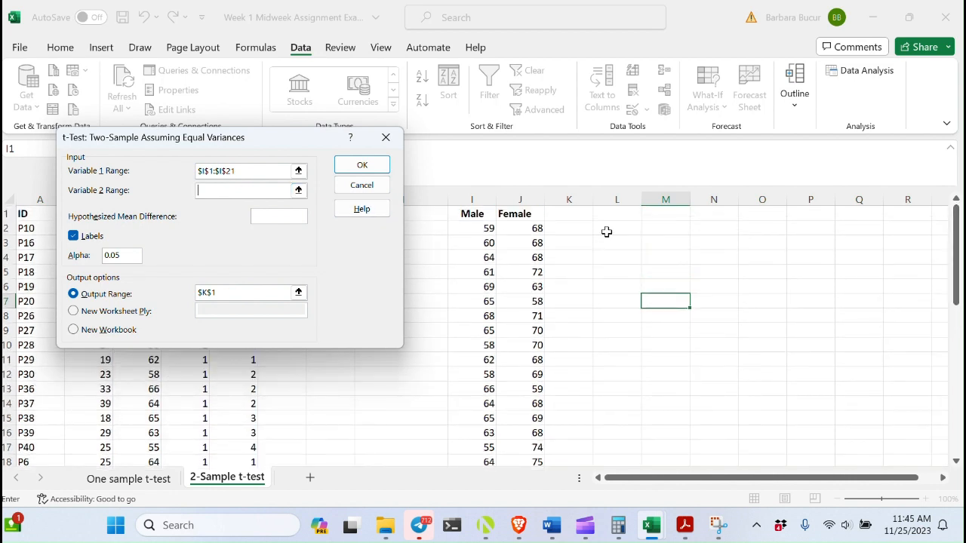
click(519, 214)
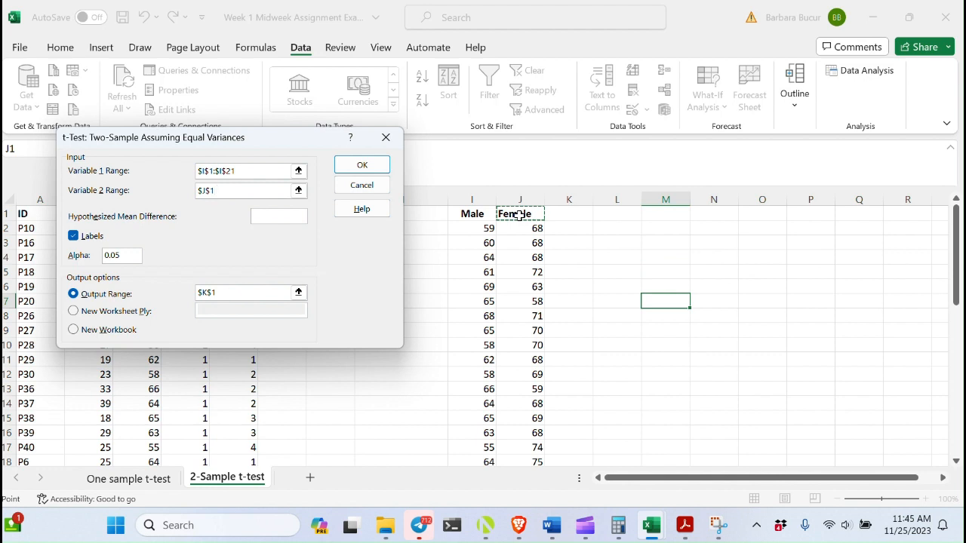
key(shift+Down)
key(shift+Down)
key(shift+Down)
key(shift+Down)
key(shift+Down)
key(shift+Down)
key(shift+Down)
key(shift+Down)
key(shift+Down)
key(shift+Down)
key(shift+Down)
key(shift+Down)
key(shift+Down)
key(shift+Down)
key(shift+Down)
key(shift+Down)
key(shift+Down)
key(shift+Down)
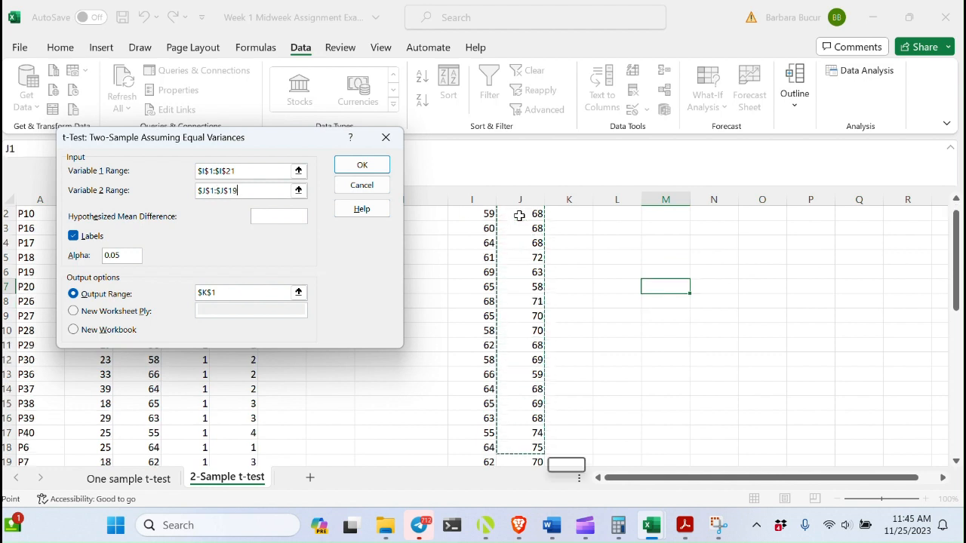
key(shift+Down)
key(shift+Down)
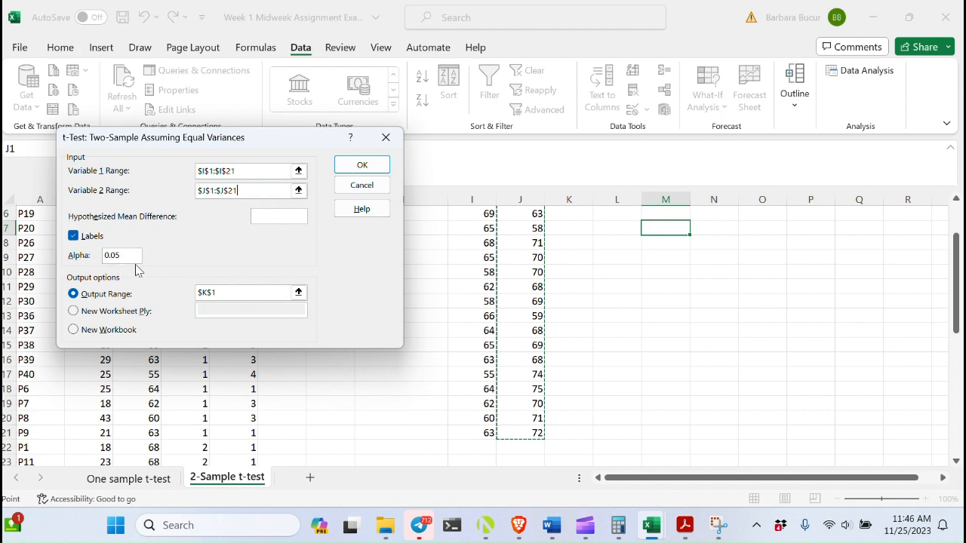
Step: Replace the output range with $M$1 and run the equal-variances t-test
click(227, 294)
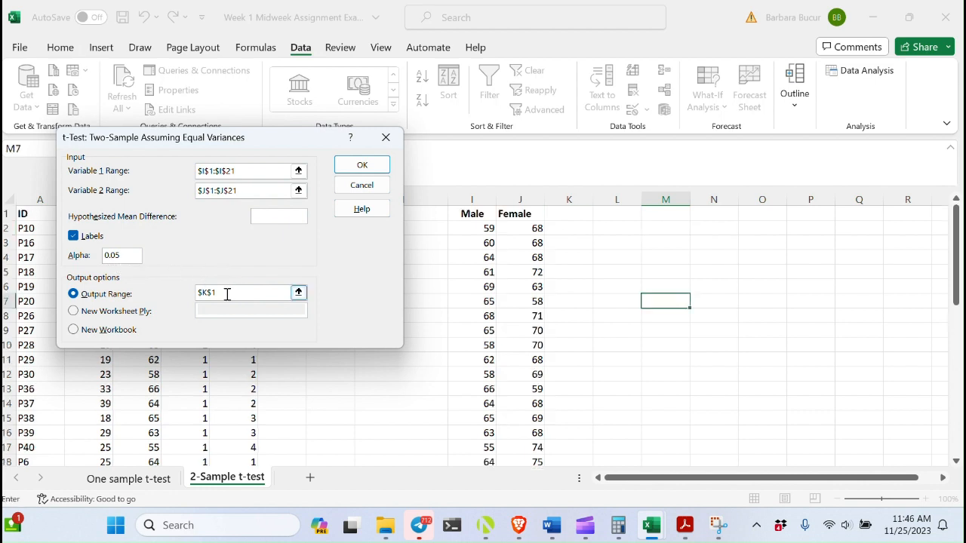
drag(227, 294, 185, 290)
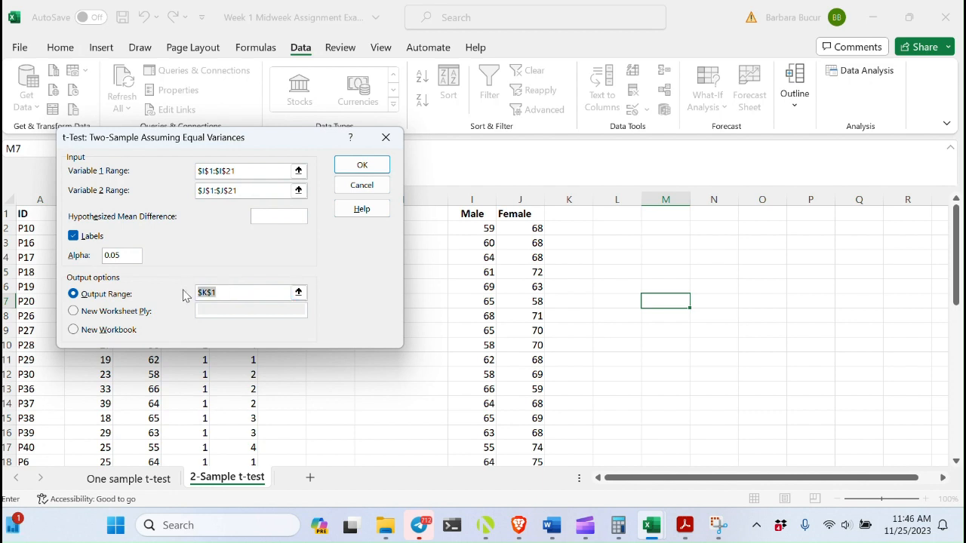
key(BackSpace)
click(669, 217)
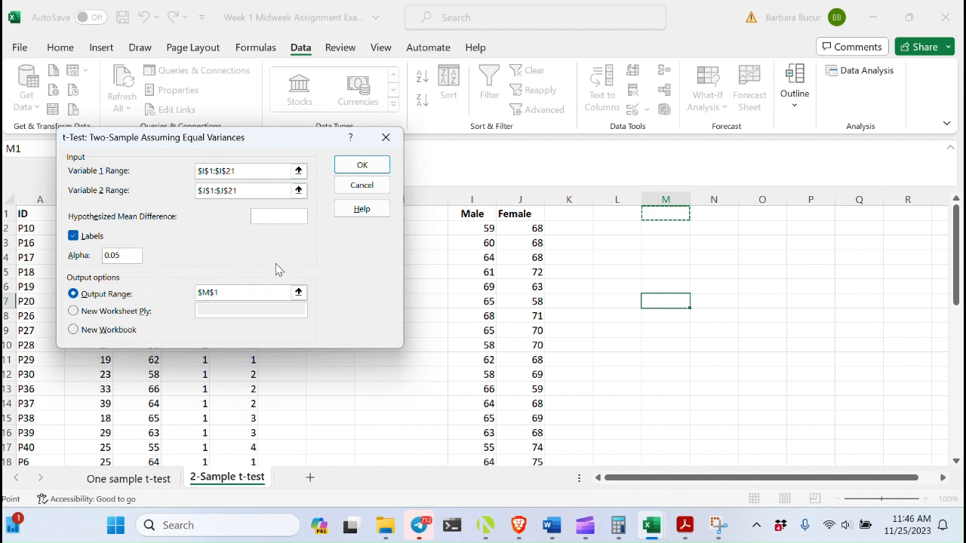
click(361, 166)
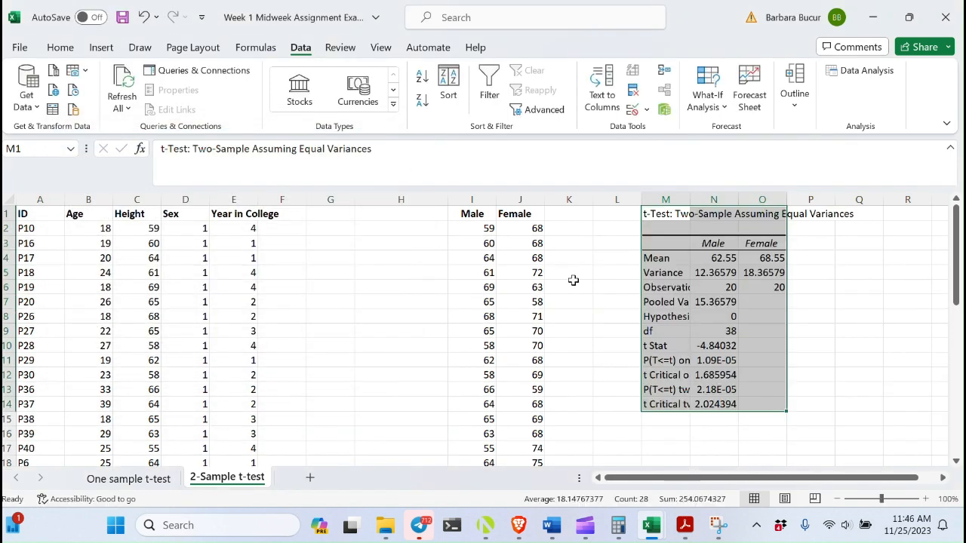
Step: Widen column M to fit the full row labels of the t-test results table
click(909, 299)
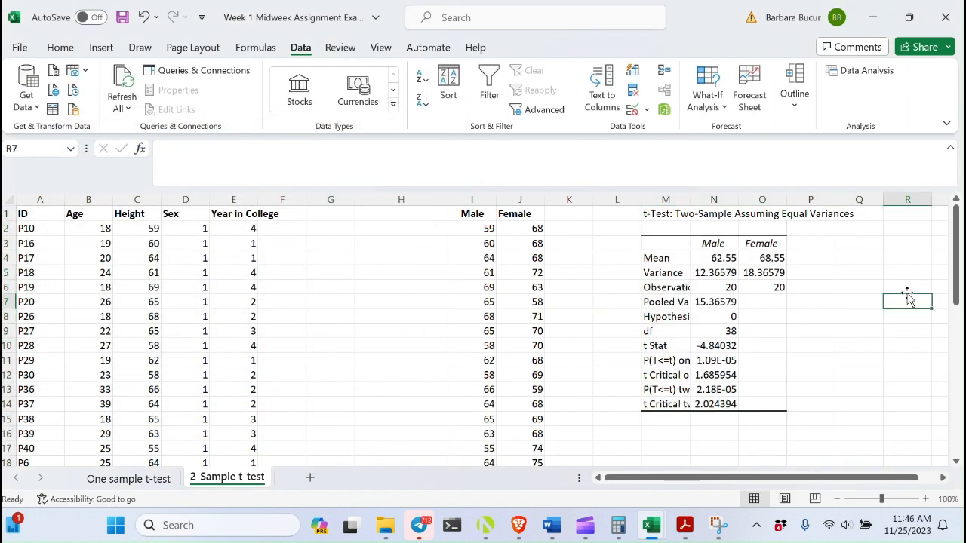
drag(958, 258, 958, 259)
double_click(691, 199)
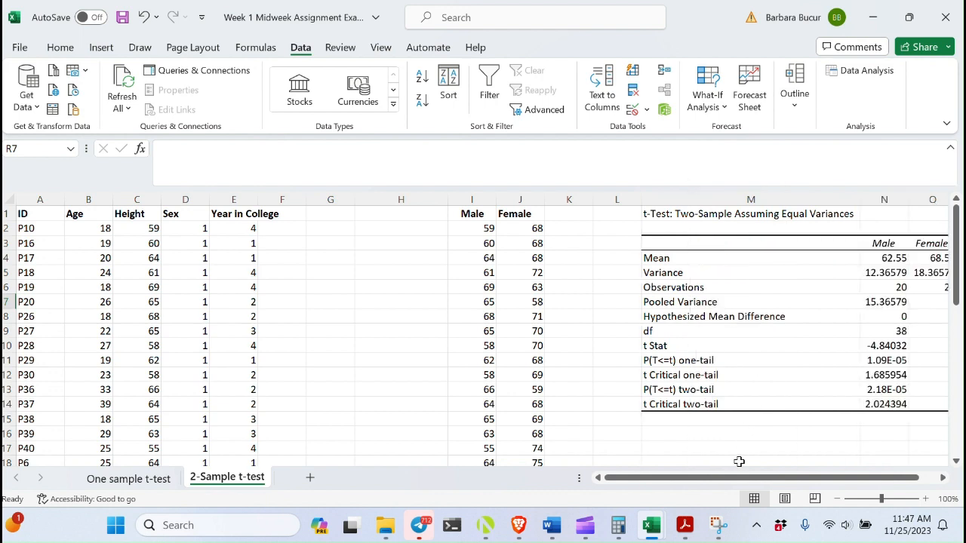
drag(746, 479, 790, 477)
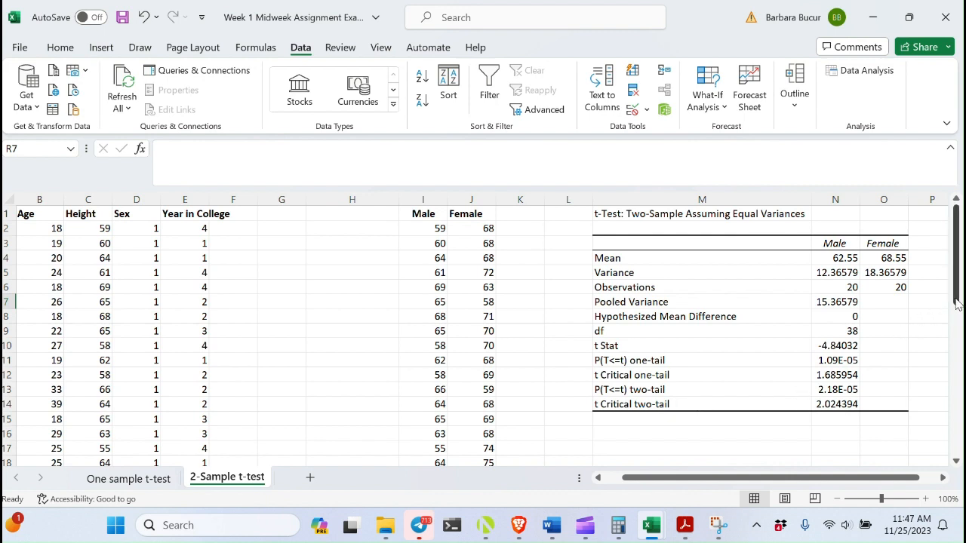
Step: Inspect the full values of the two-tailed p-value in N13 and the two-tailed critical t in N14
drag(956, 303, 952, 311)
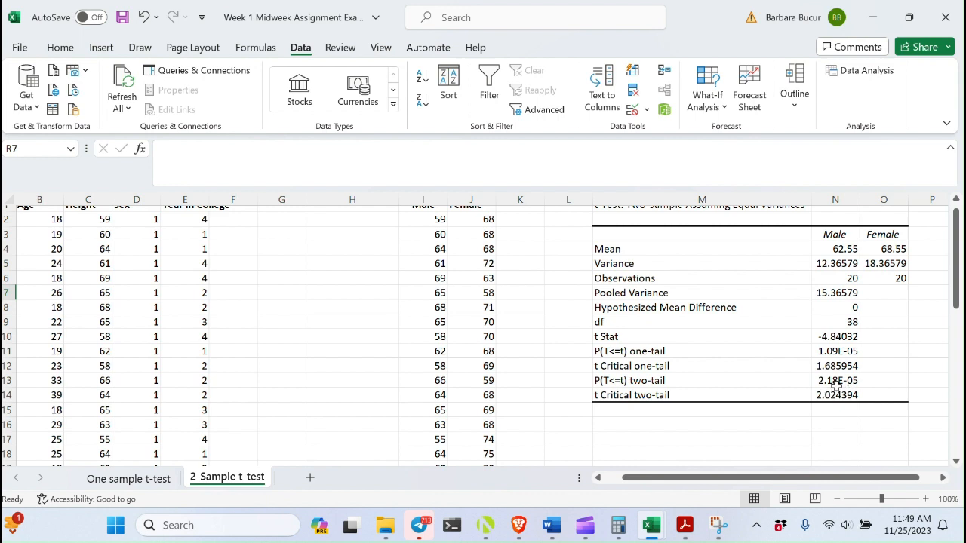
click(840, 384)
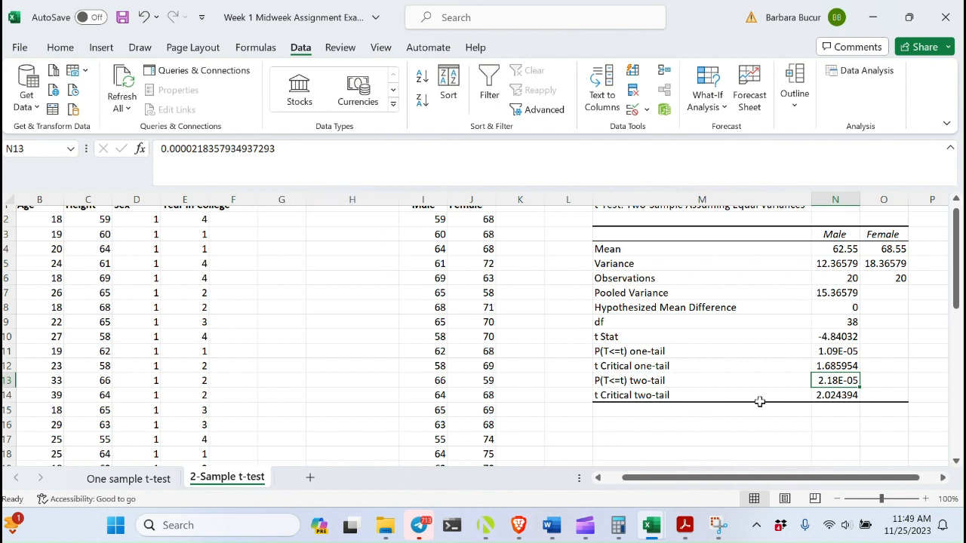
click(851, 399)
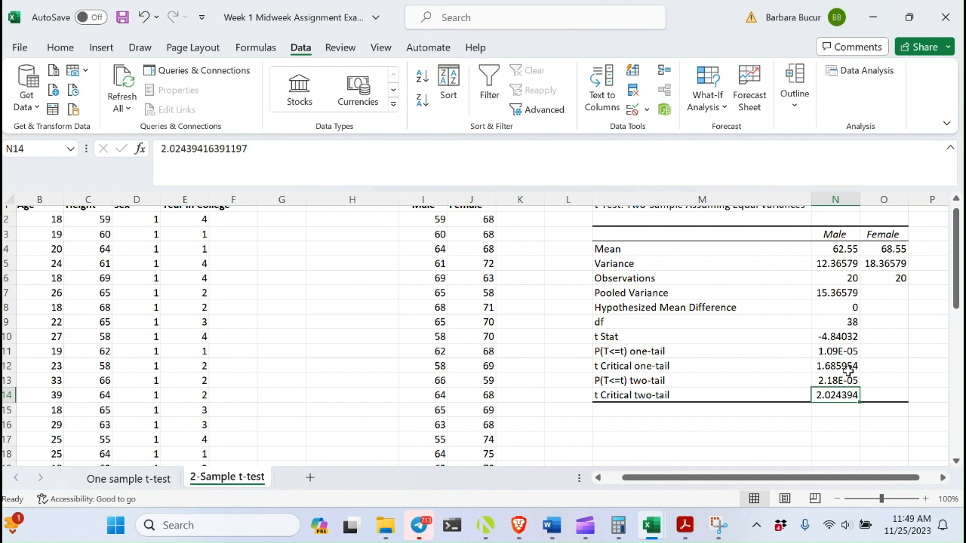
click(845, 383)
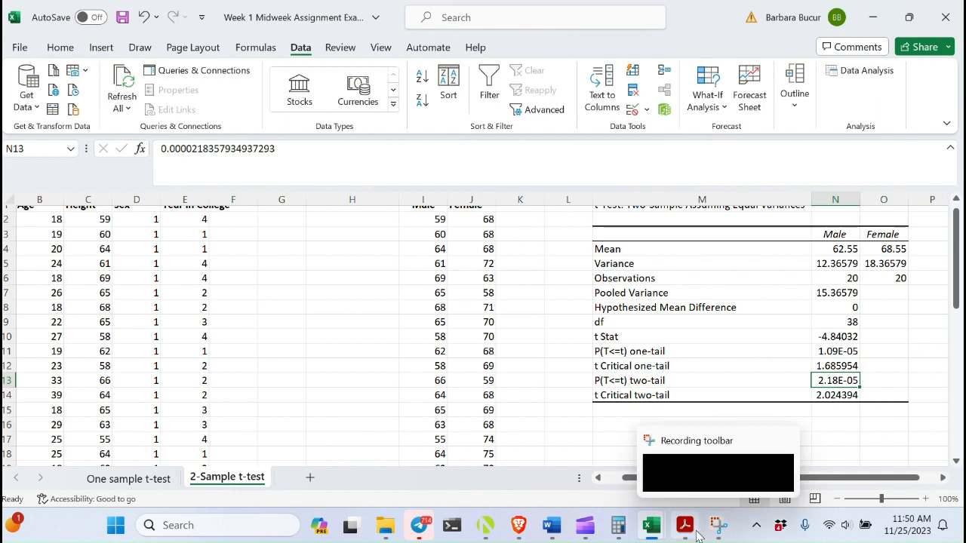
Step: Switch to the Week 7 PDF guide in Acrobat and read its explanation of the t-test output on page 7
mouse_move(684, 526)
click(700, 478)
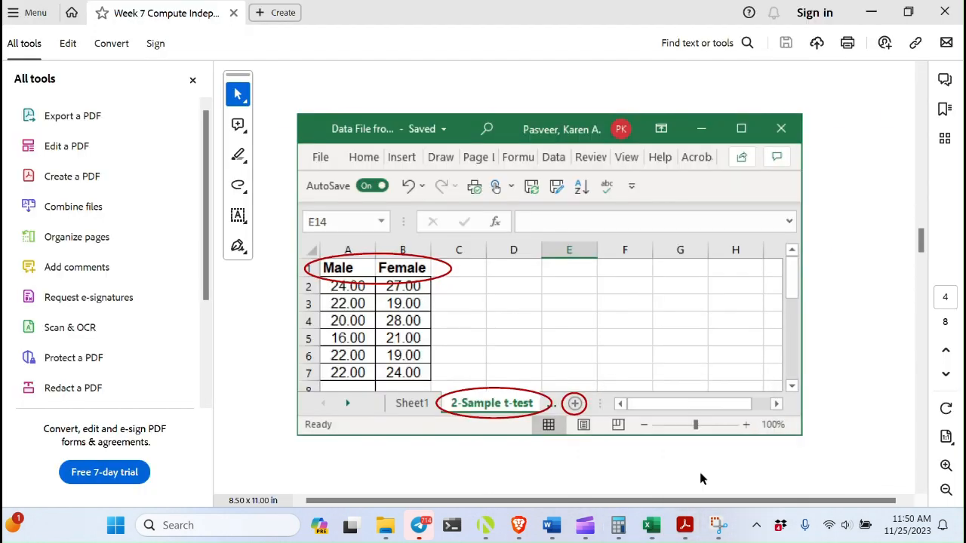
scroll(921, 244, down, 1)
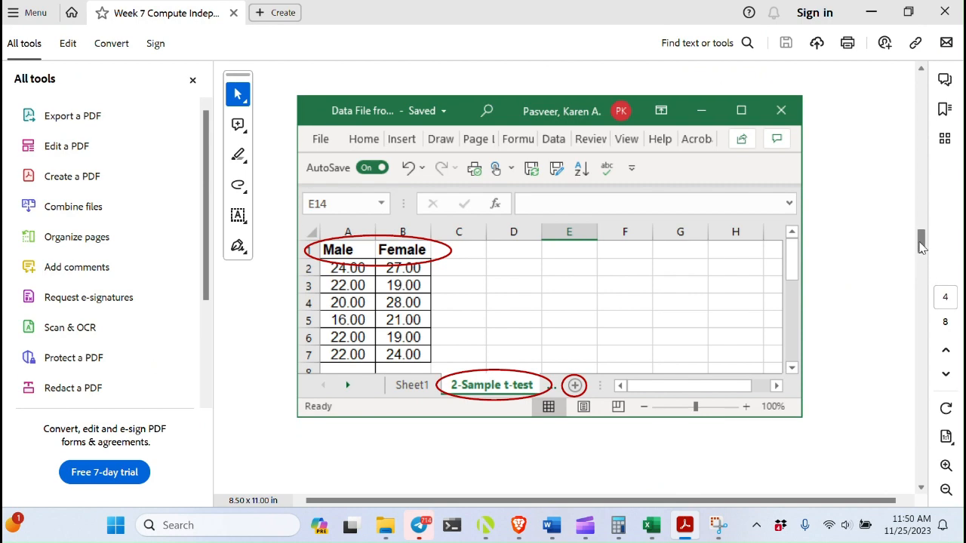
drag(920, 245, 916, 394)
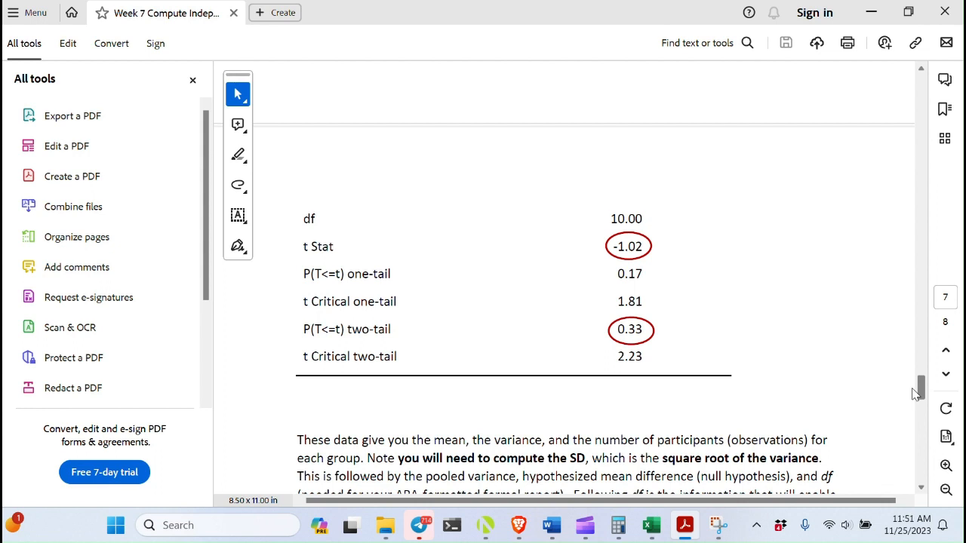
drag(914, 393, 919, 406)
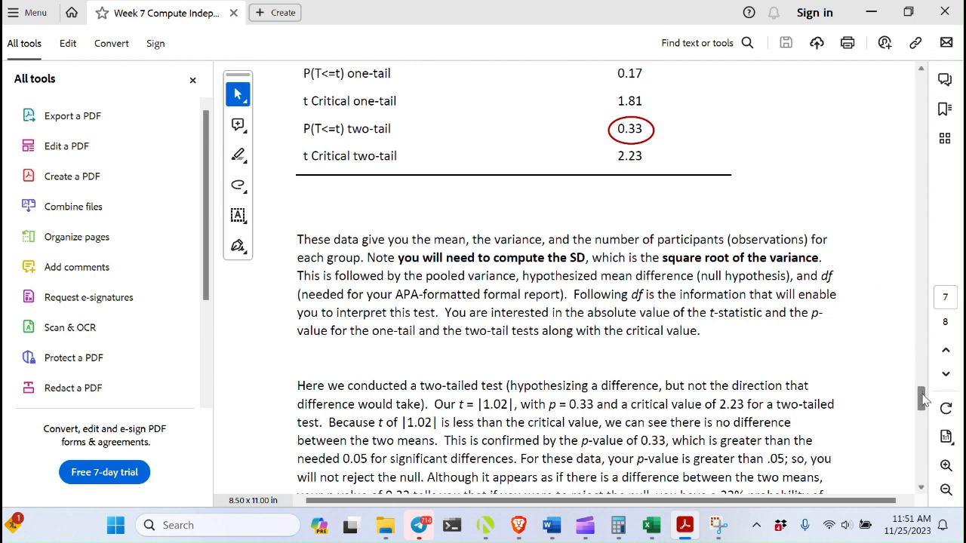
Step: Compare the Excel results with the PDF guide's interpretation and review the sample written report on page 8
mouse_move(652, 522)
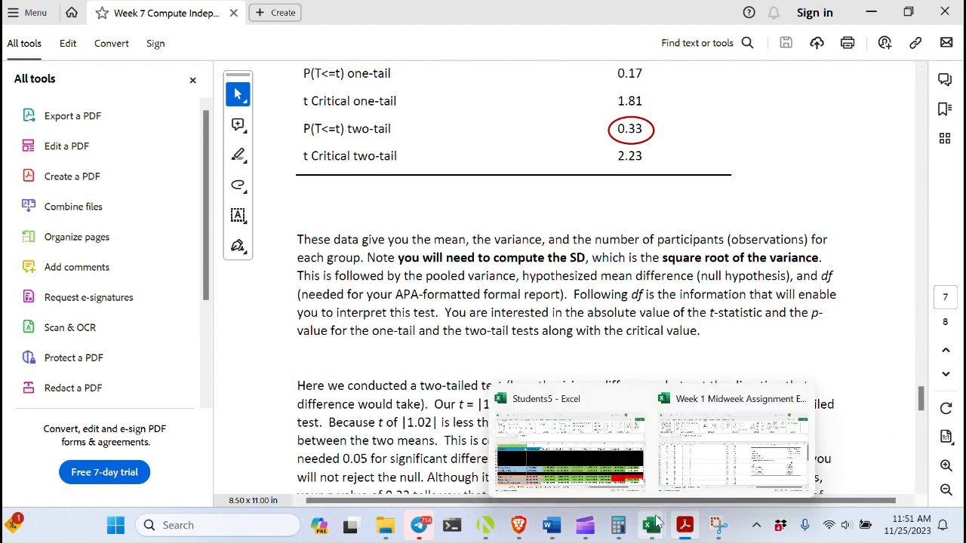
mouse_move(743, 472)
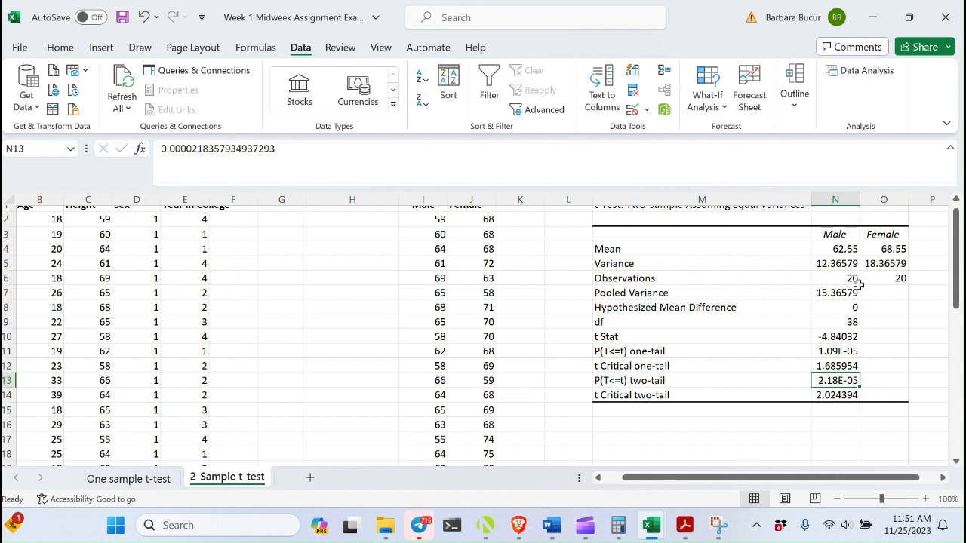
mouse_move(685, 529)
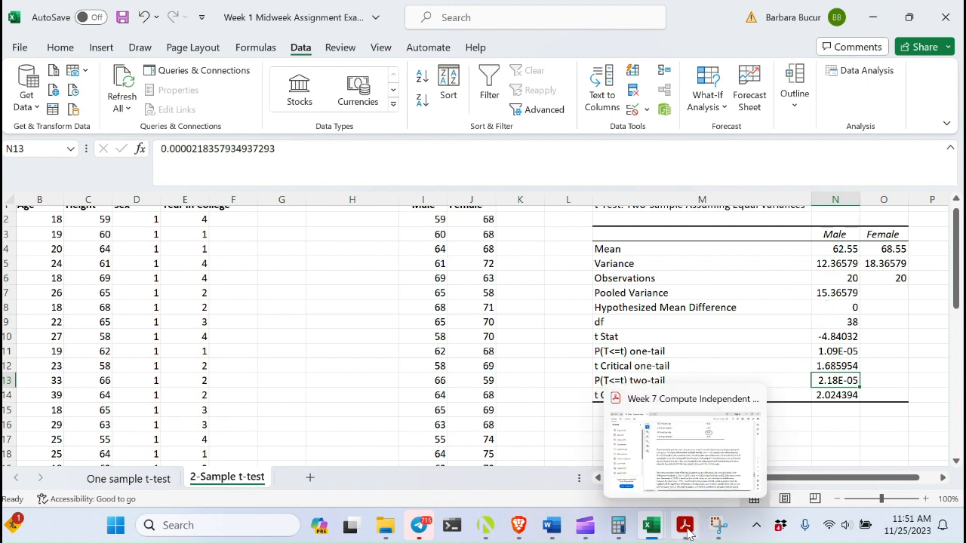
click(709, 487)
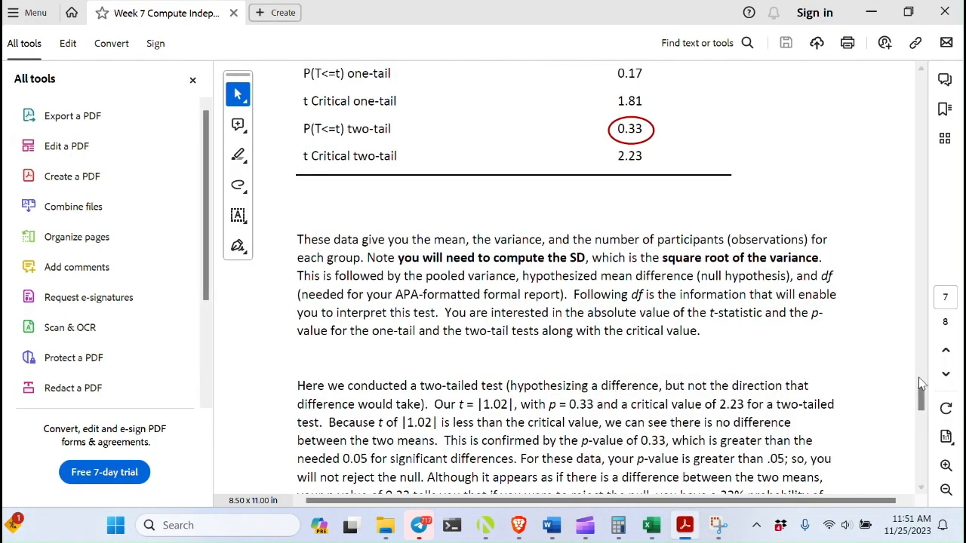
drag(921, 385, 920, 444)
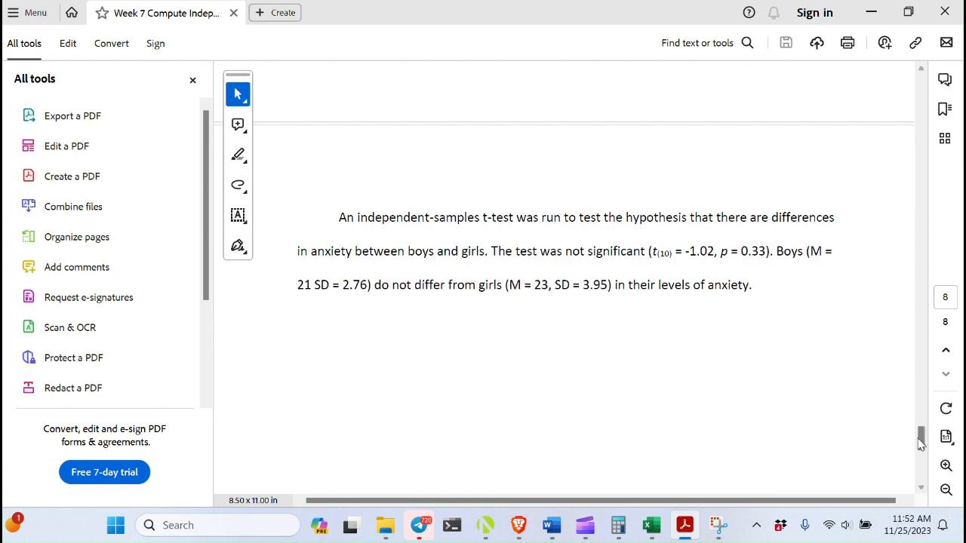
mouse_move(921, 445)
mouse_down()
mouse_move(920, 143)
mouse_move(920, 449)
mouse_up()
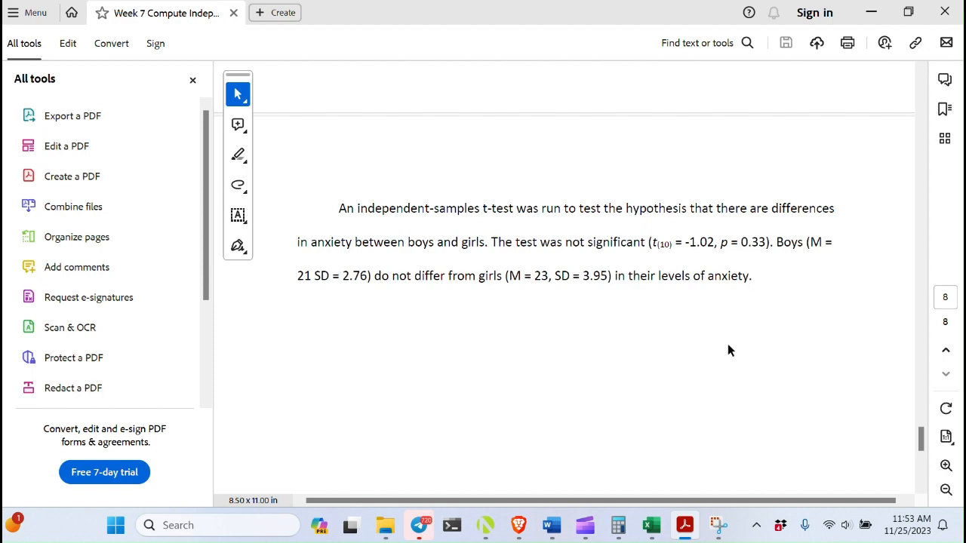
Step: Switch back to the Excel t-test results and select the Male variance in N5
mouse_move(651, 526)
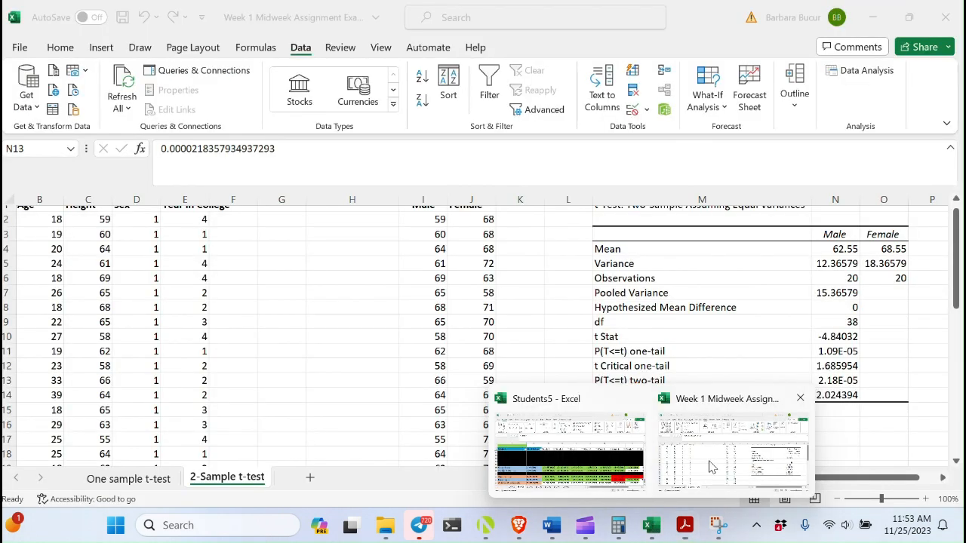
click(709, 466)
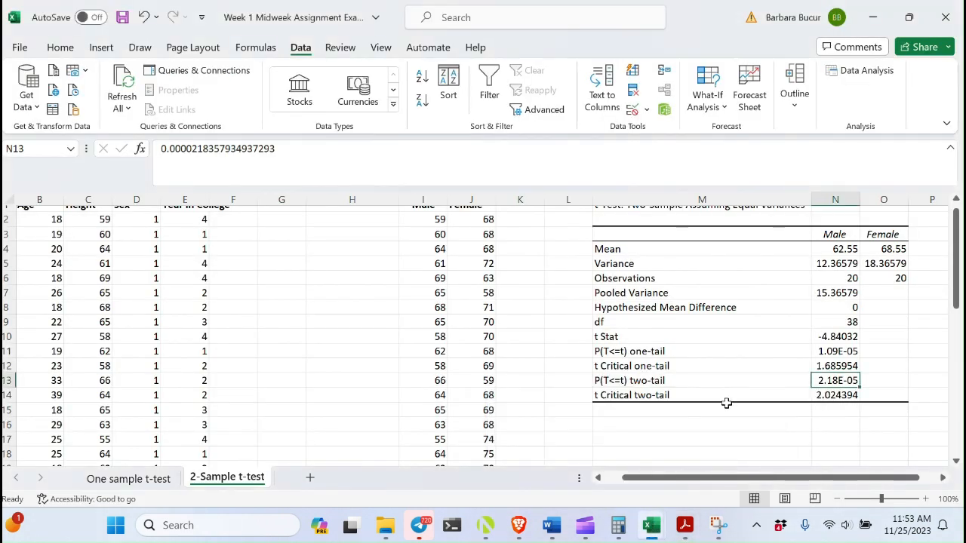
click(848, 264)
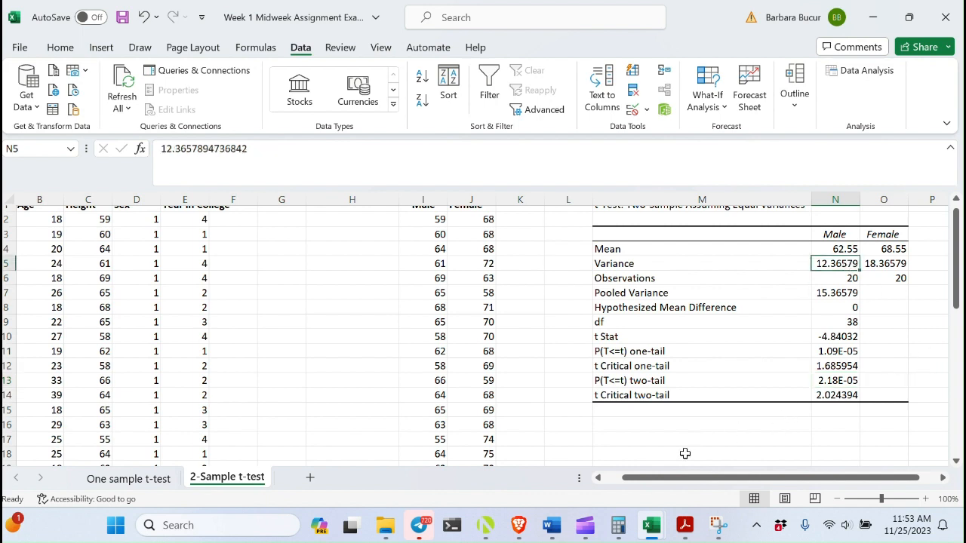
Step: Switch to Calculator, clear the previous entry, and take the square root of the rounded Male variance, 12.37
click(617, 528)
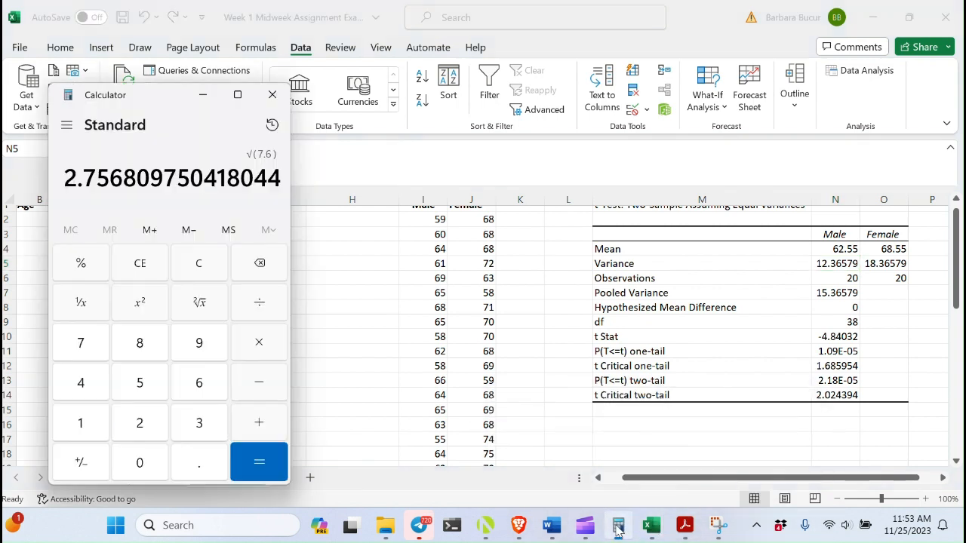
click(193, 268)
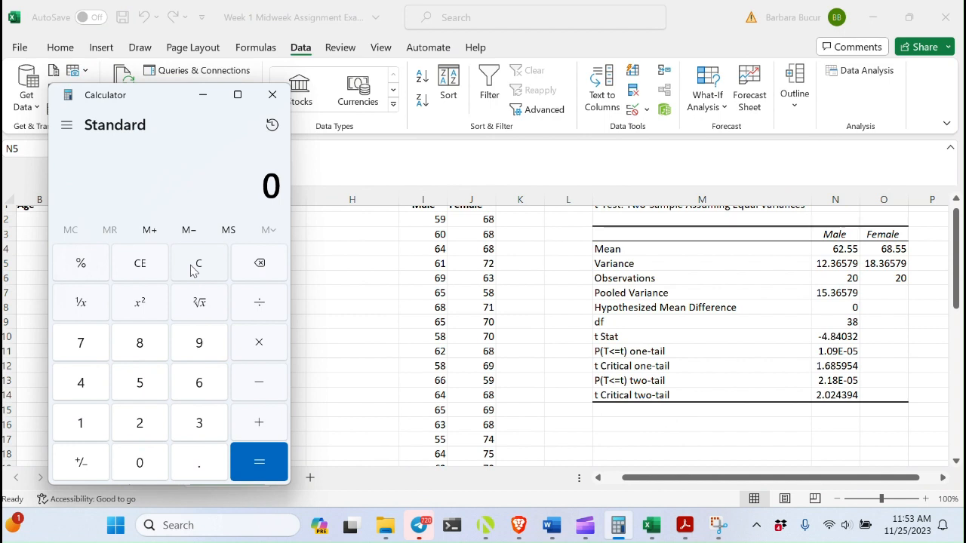
click(89, 429)
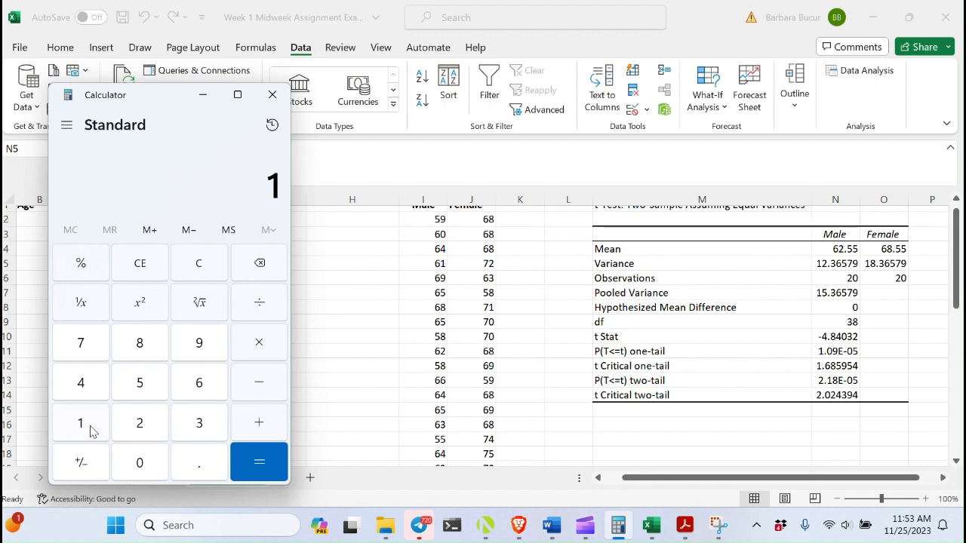
click(138, 431)
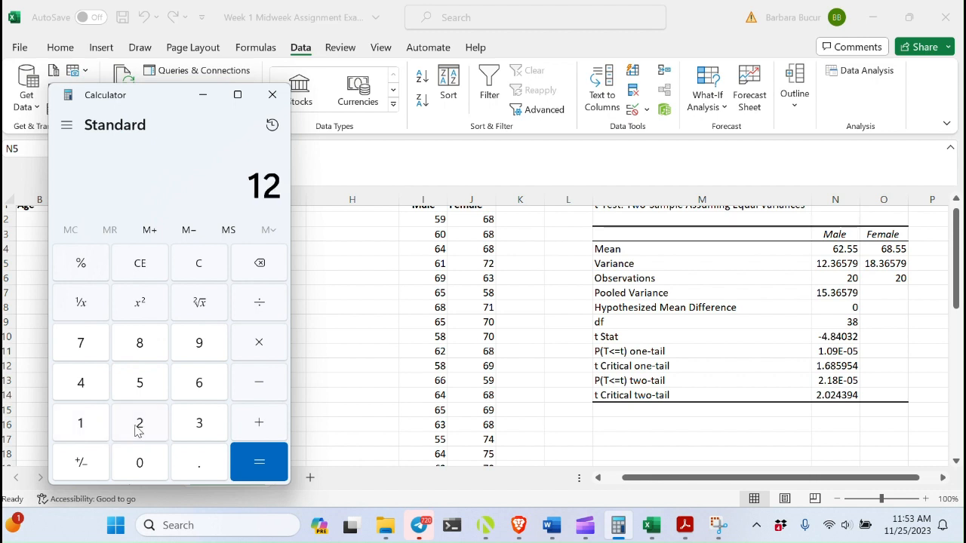
click(194, 472)
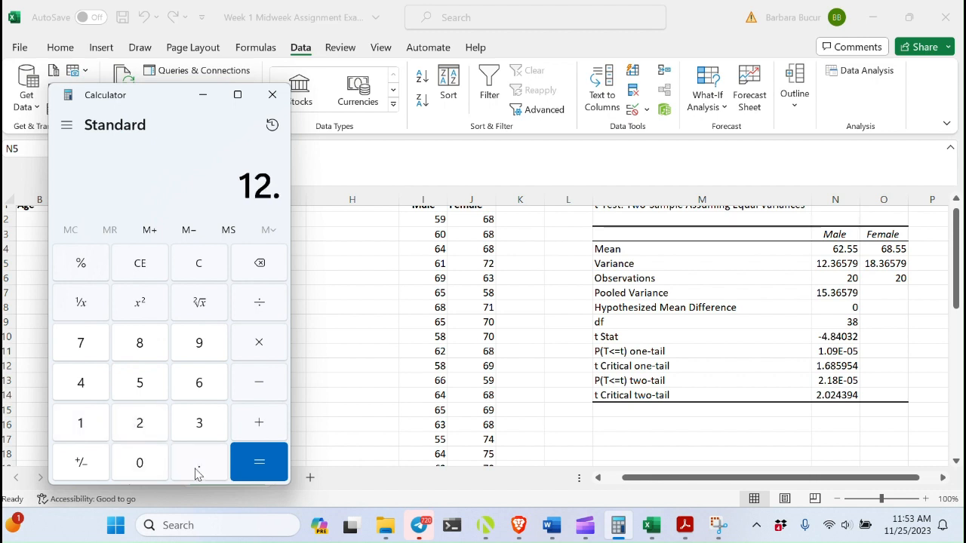
click(200, 427)
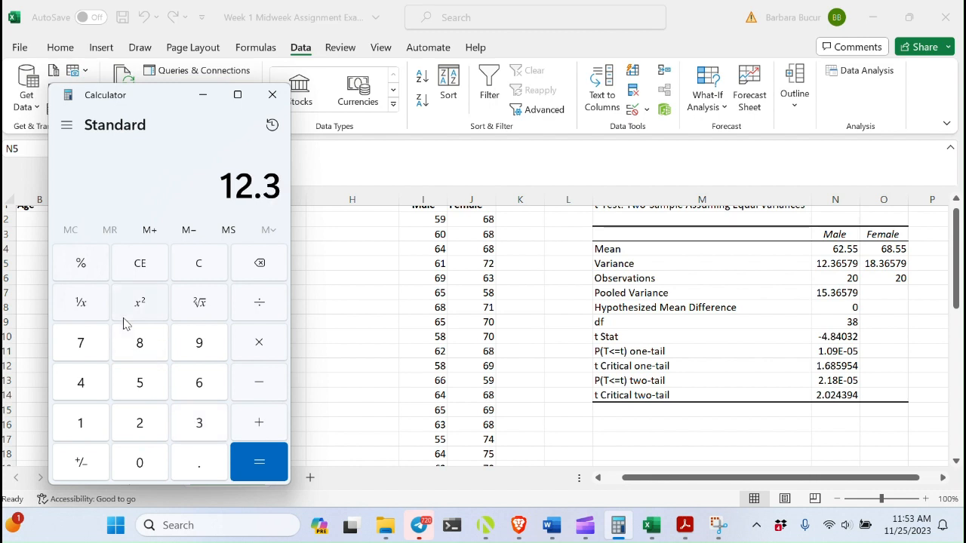
click(97, 345)
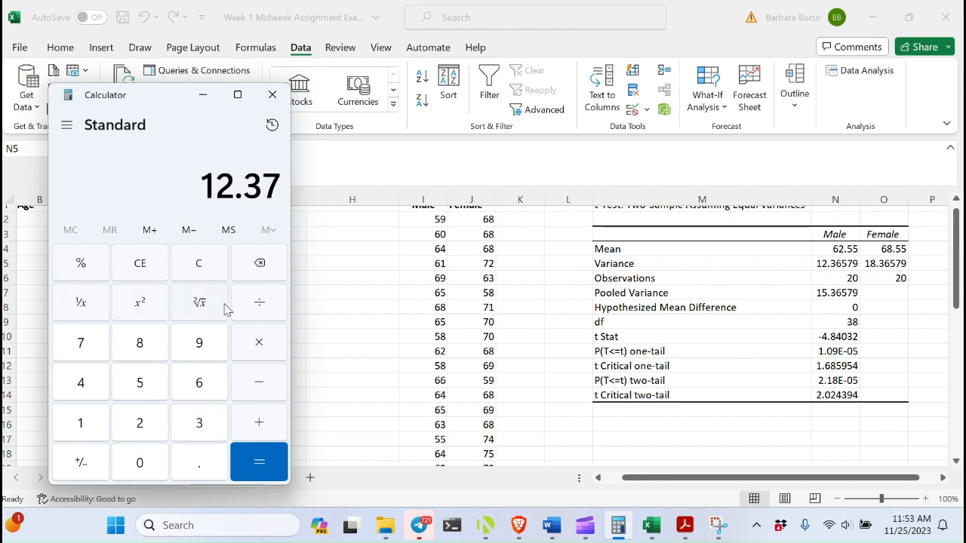
click(202, 310)
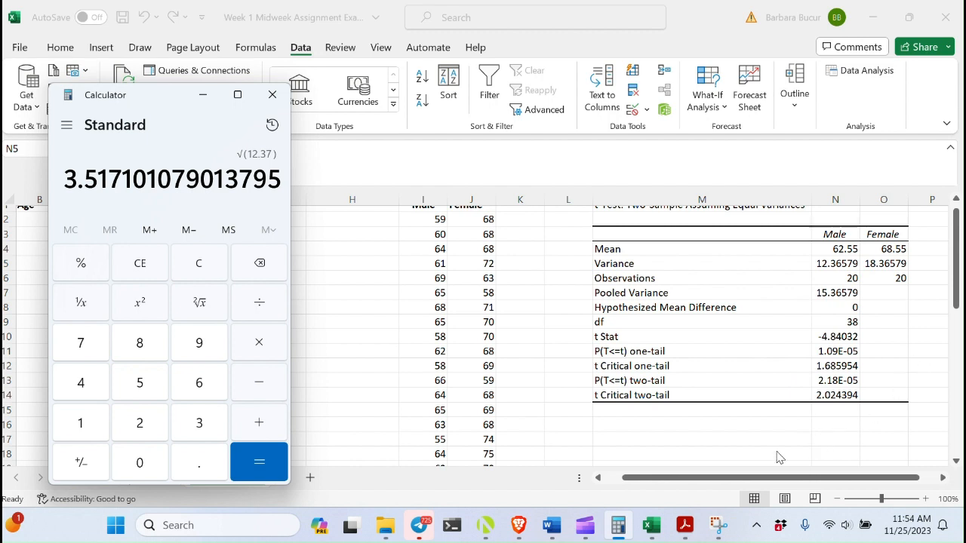
Step: Switch to the Week 7 PDF guide in Acrobat to review the sample written report, and return to the Excel t-test workbook
click(684, 525)
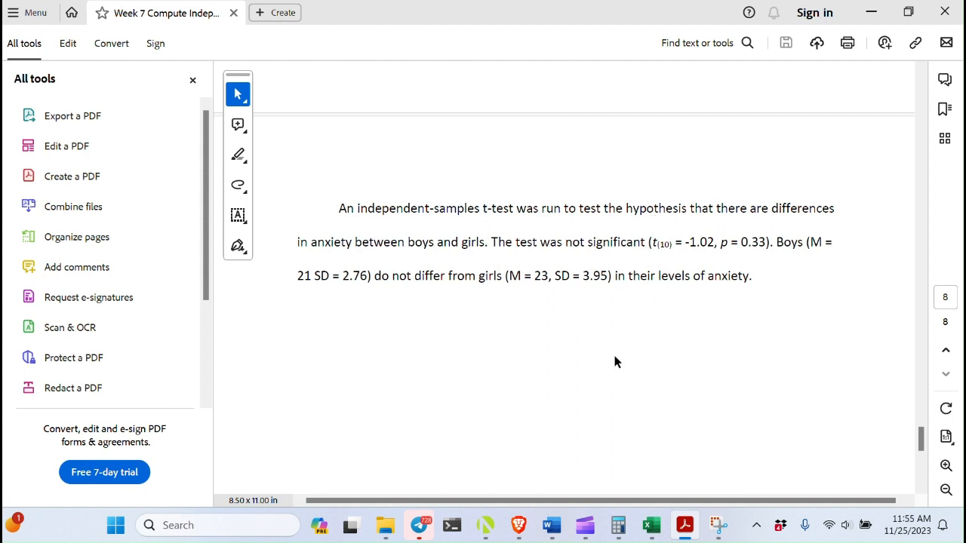
mouse_move(655, 531)
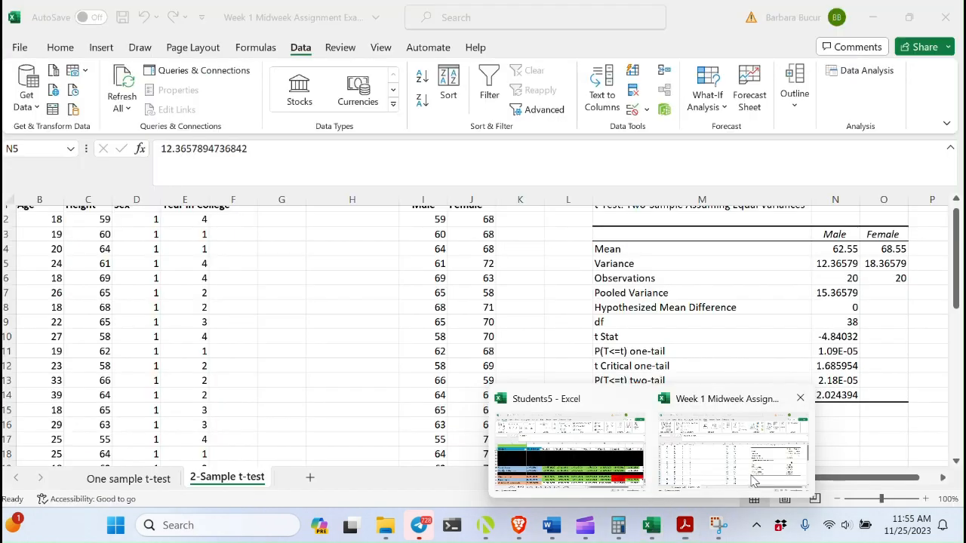
click(753, 481)
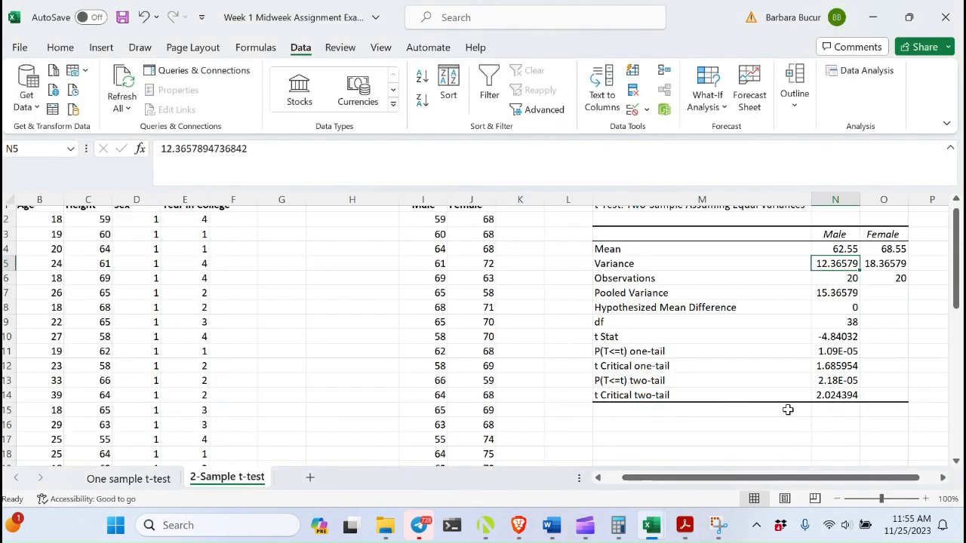
drag(960, 280, 958, 256)
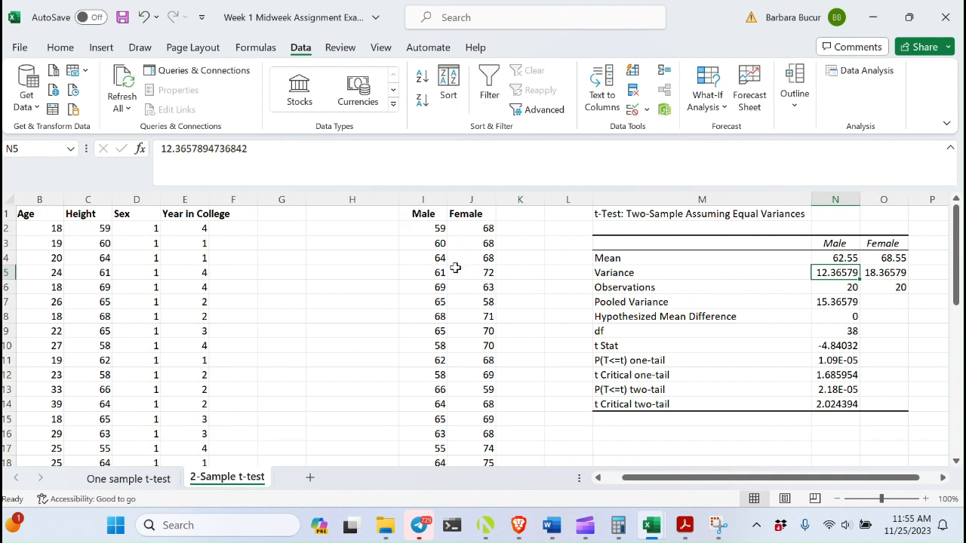
click(426, 215)
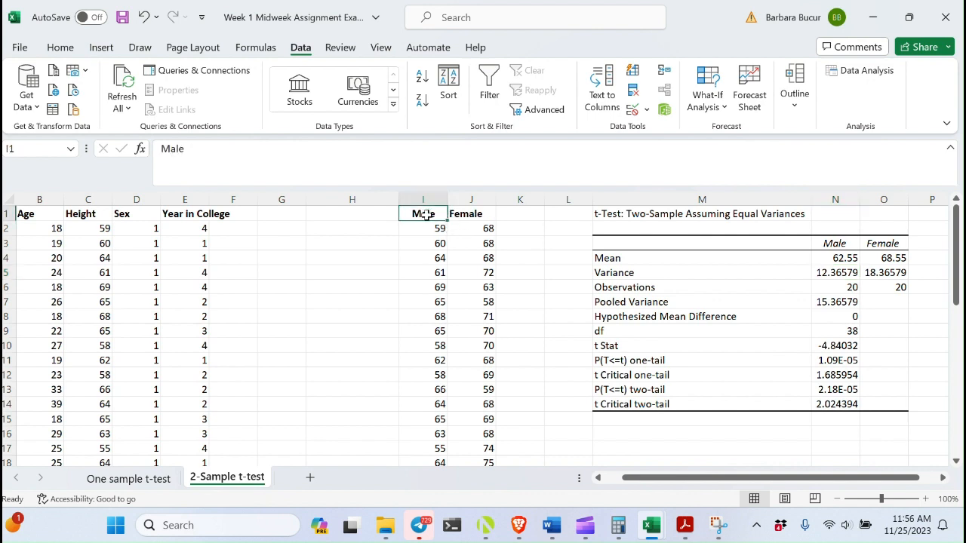
key(shift+Right)
key(shift+Right)
key(shift+Right)
key(shift+Right)
key(shift+Right)
key(shift+Right)
key(shift+Right)
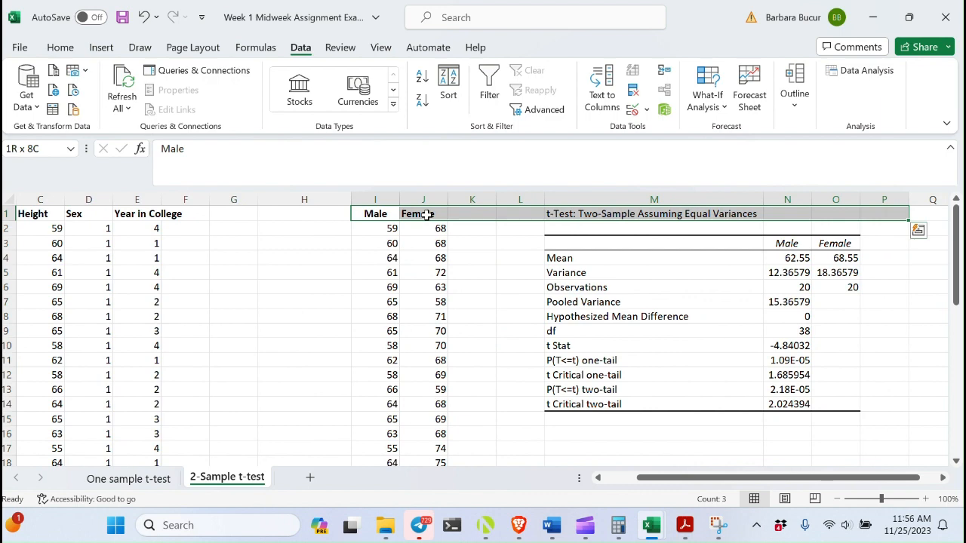
key(shift+Down)
key(shift+Down)
key(shift+Down)
key(shift+Down)
key(shift+Down)
key(shift+Down)
key(shift+Down)
key(shift+Down)
key(shift+Down)
key(shift+Down)
key(shift+Down)
key(shift+Down)
key(shift+Down)
key(shift+Down)
key(shift+Down)
key(shift+Down)
key(shift+Down)
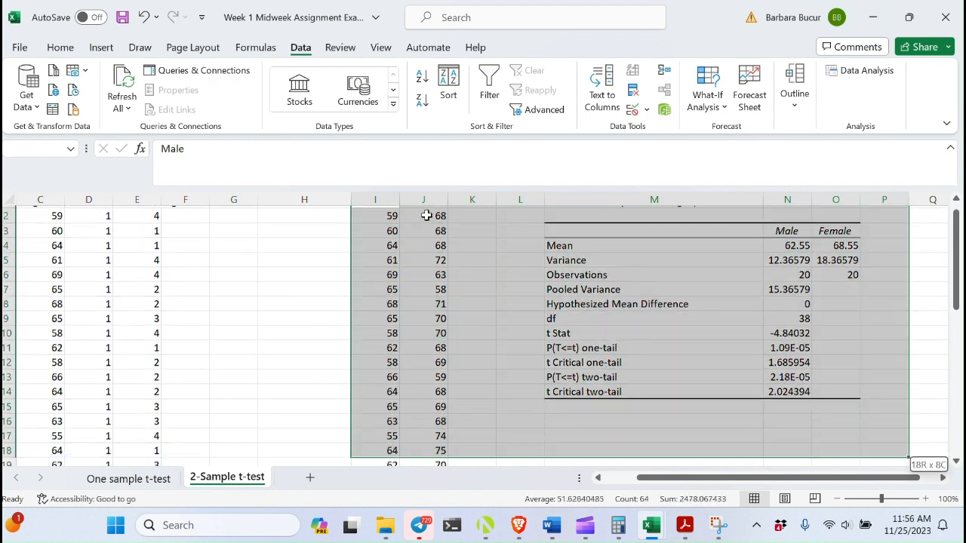
key(shift+Down)
key(shift+Down)
key(shift+Down)
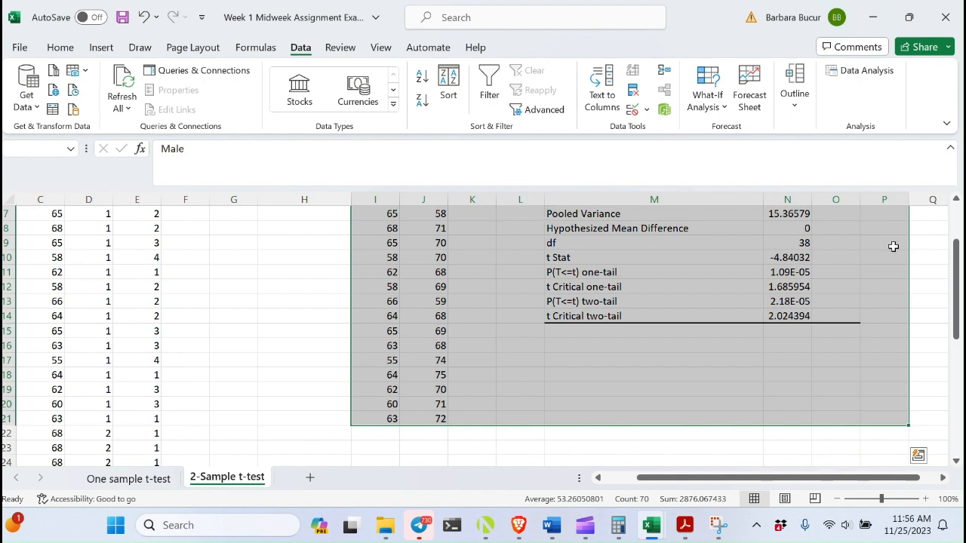
drag(956, 284, 955, 258)
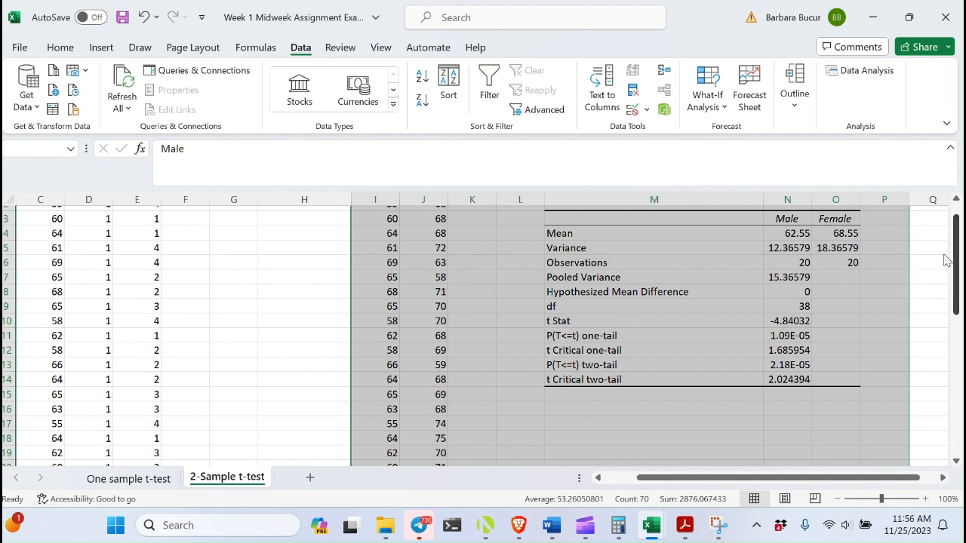
click(666, 319)
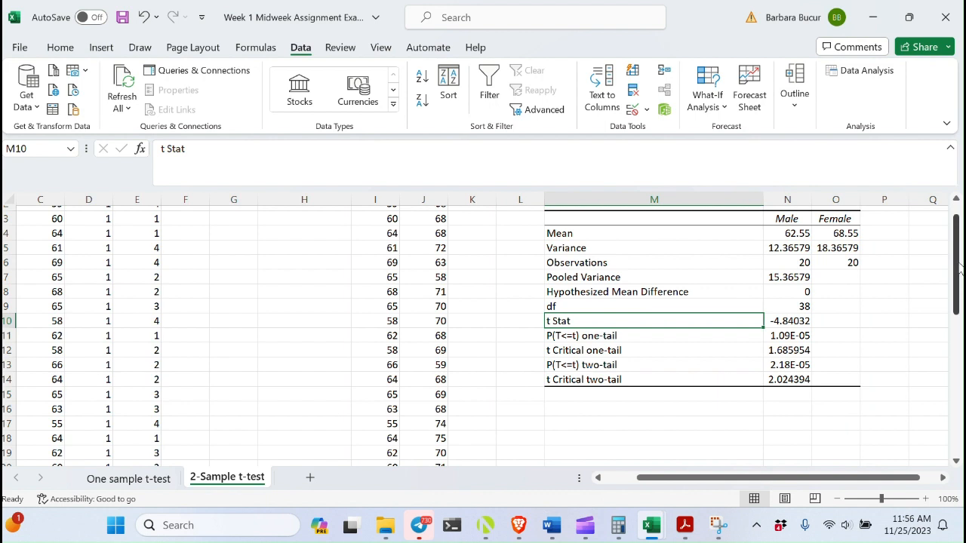
drag(956, 260, 960, 241)
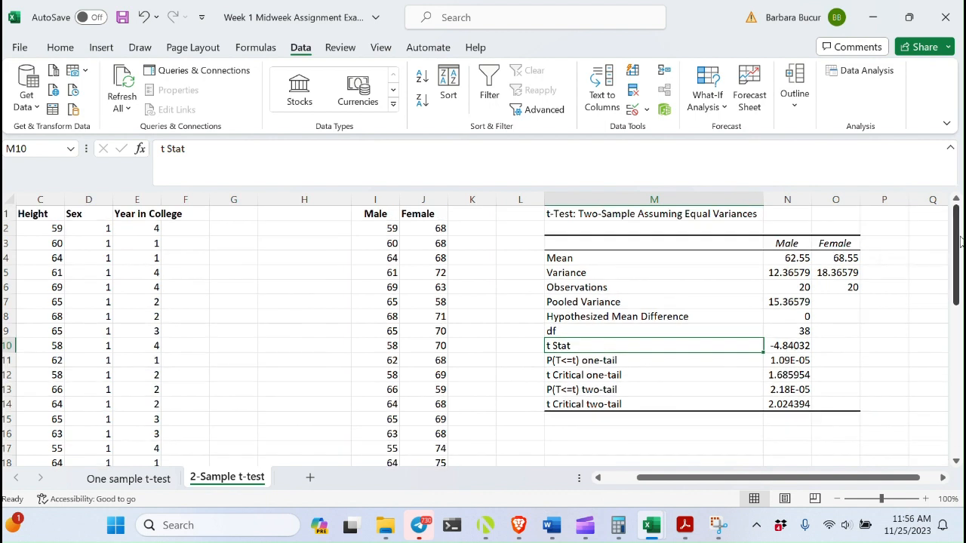
Step: Copy the range I1:O21 containing the Male and Female height columns and the t-test output table
click(379, 215)
key(shift+Right)
key(shift+Right)
key(shift+Right)
key(shift+Right)
key(shift+Right)
key(shift+Right)
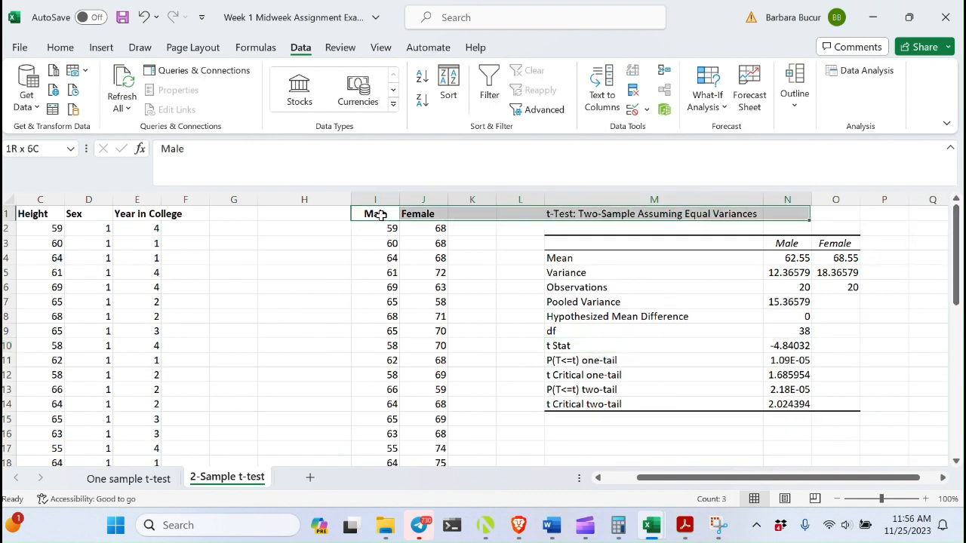
key(shift+Down)
key(shift+Down)
key(shift+Down)
key(shift+Down)
key(shift+Down)
key(shift+Down)
key(shift+Down)
key(shift+Down)
key(shift+Down)
key(shift+Down)
key(shift+Down)
key(shift+Down)
key(shift+Down)
key(shift+Down)
key(shift+Down)
key(shift+Down)
key(shift+Down)
key(shift+Down)
key(shift+Down)
key(shift+Down)
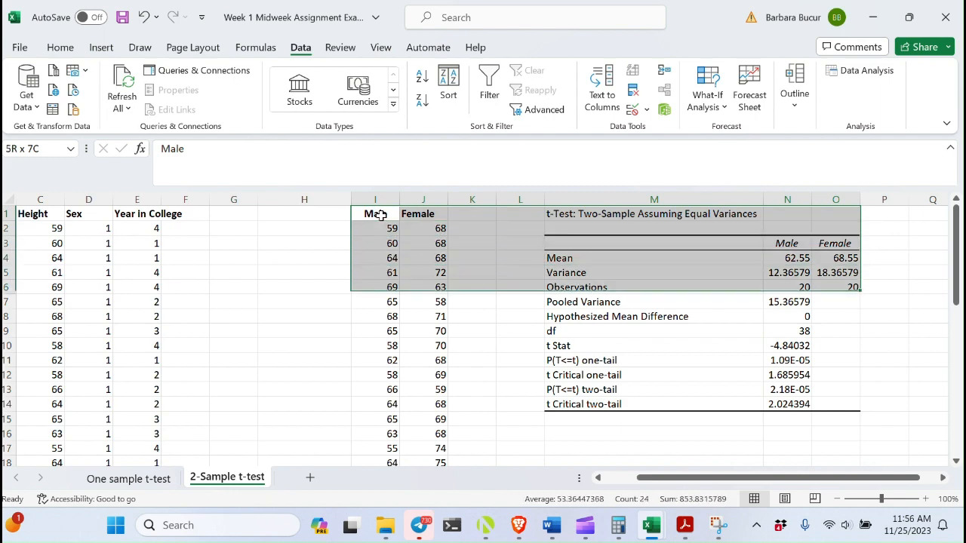
key(shift+Up)
key(shift+Up)
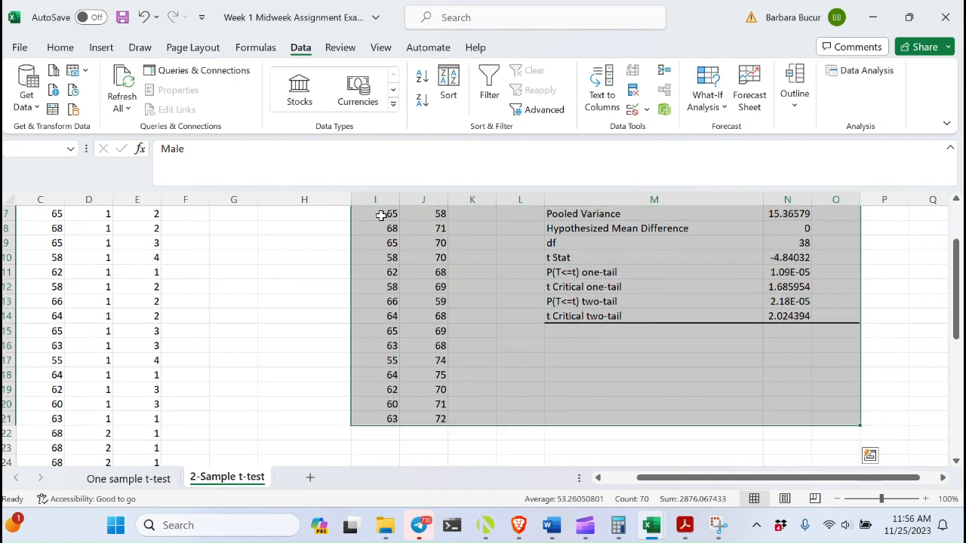
right_click(514, 290)
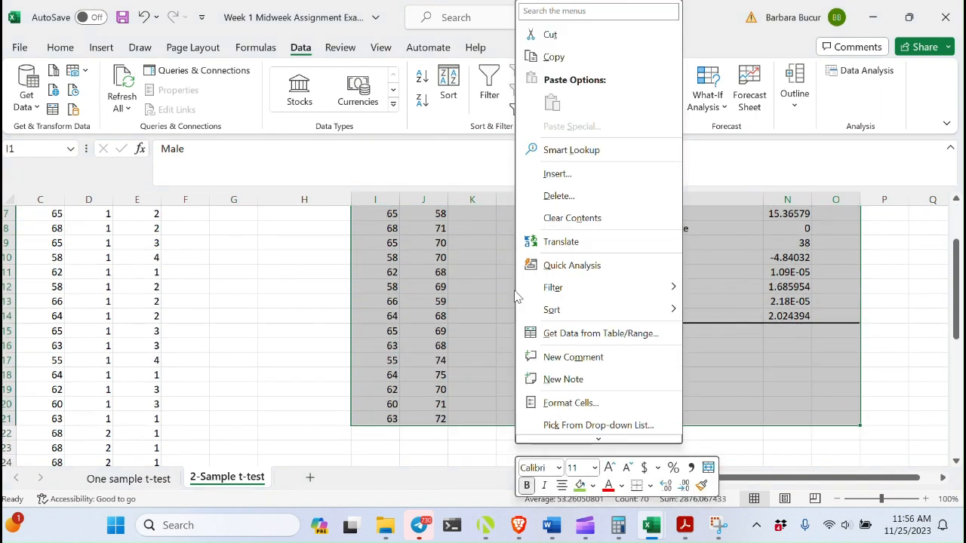
click(554, 58)
scroll(634, 267, up, 2)
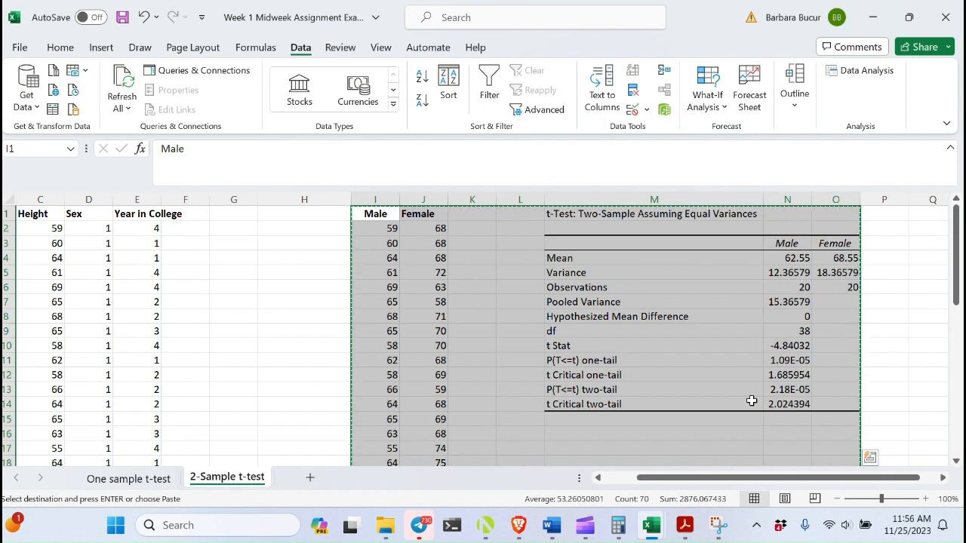
mouse_move(683, 532)
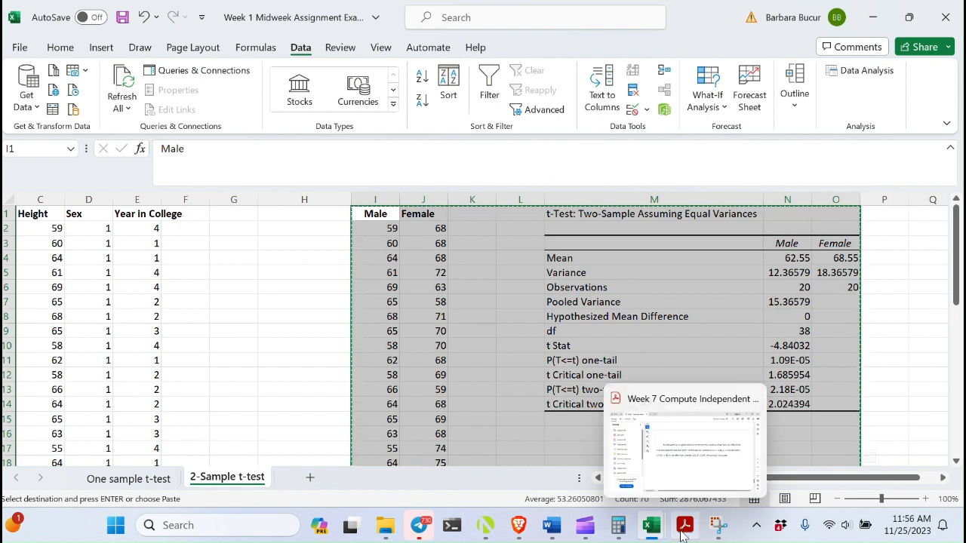
click(806, 315)
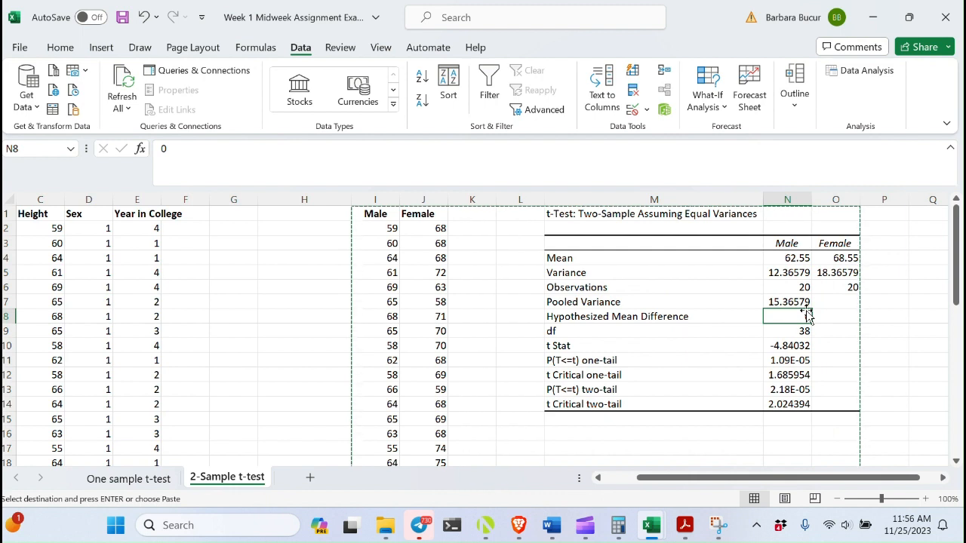